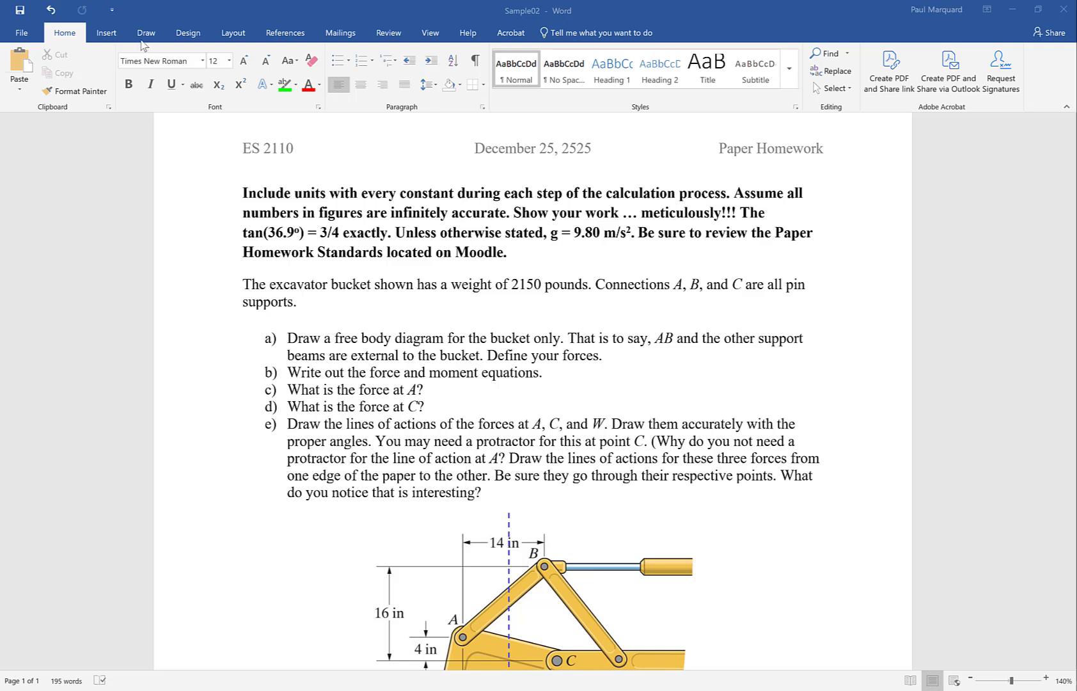
- Insert a Blank style footer, replace its placeholder text with "Page 1", and return to the document body
click(107, 38)
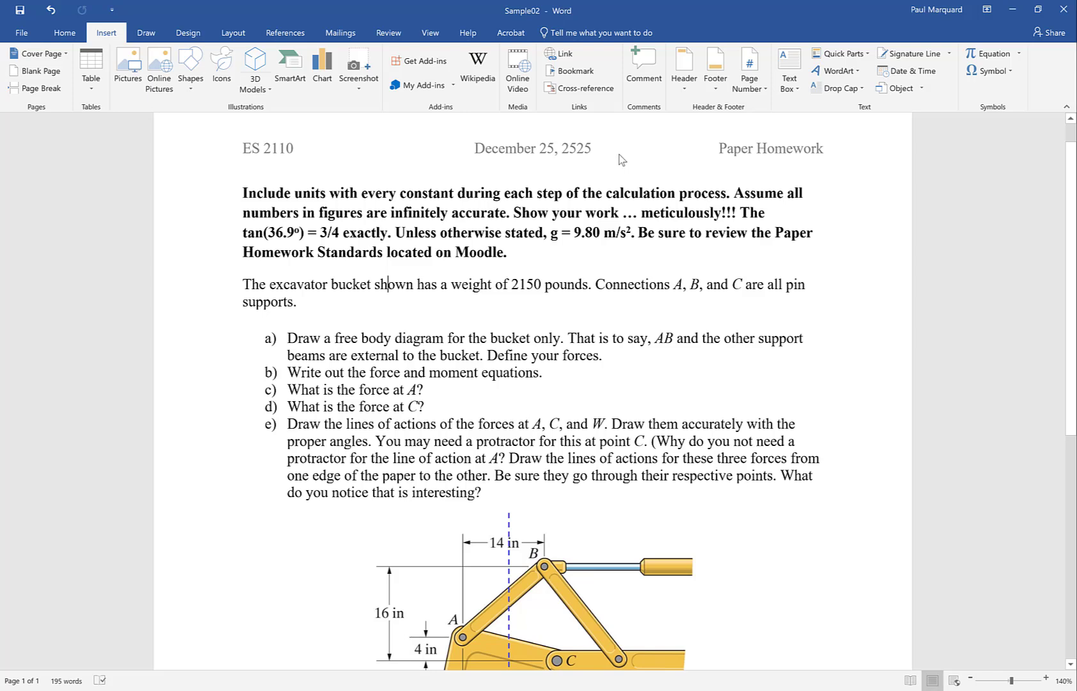
click(717, 69)
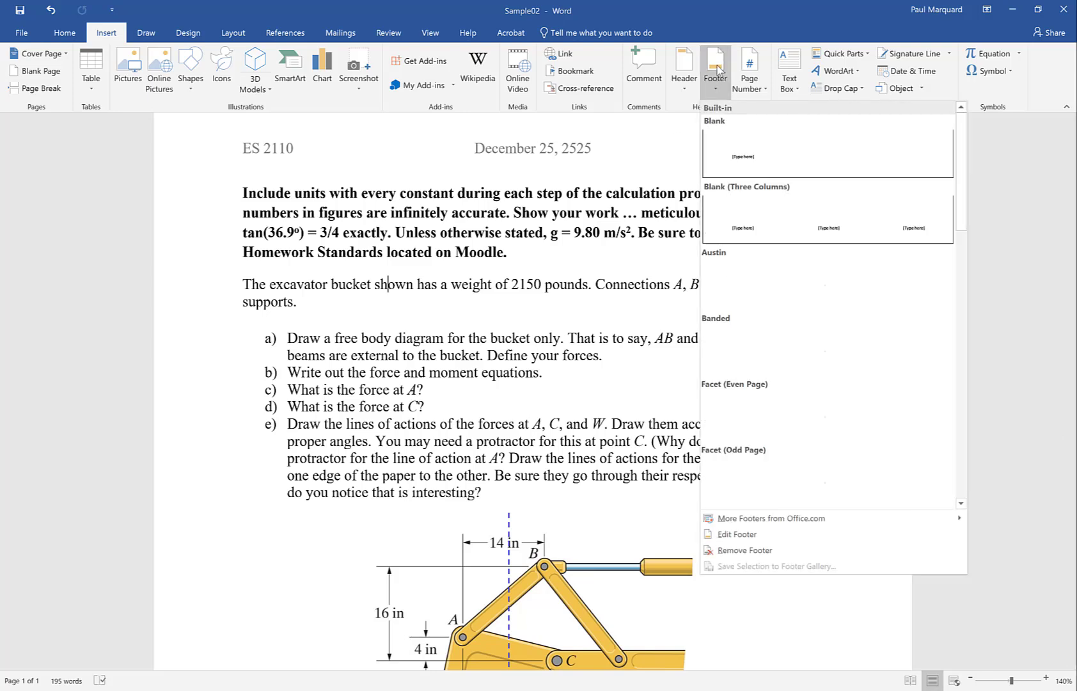
click(737, 155)
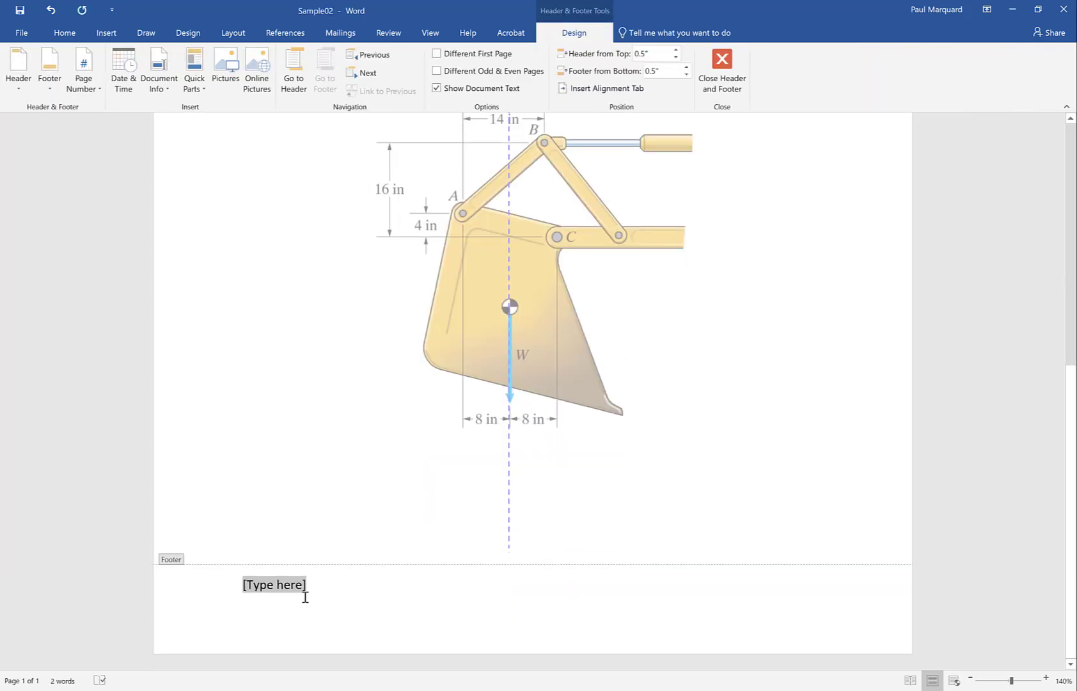
text(Page)
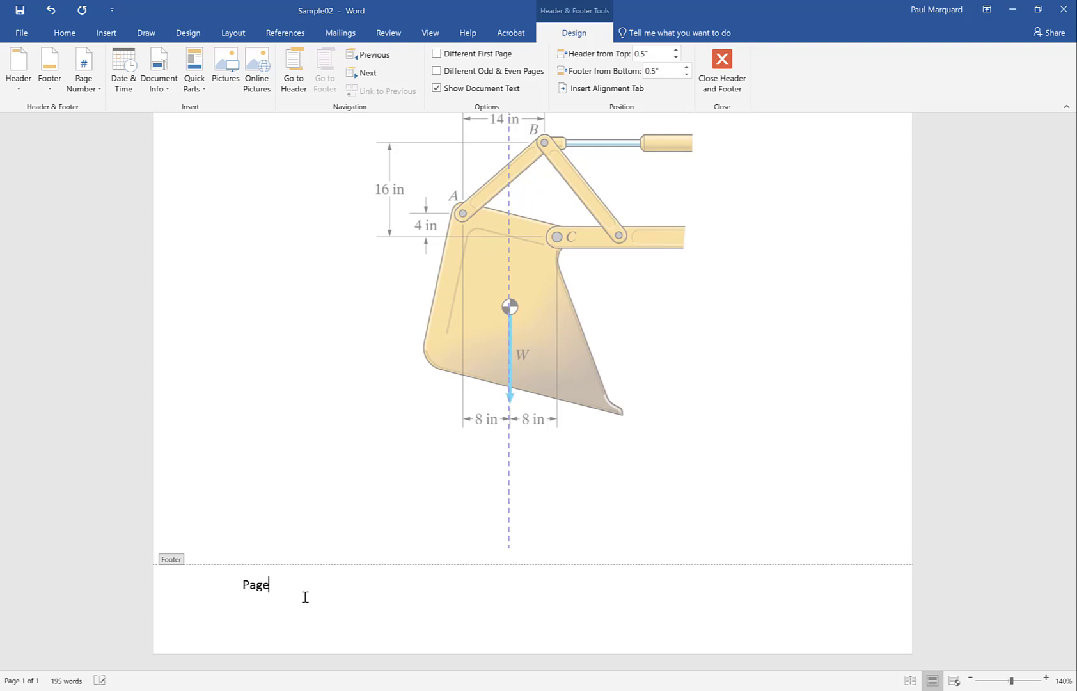
text( 1)
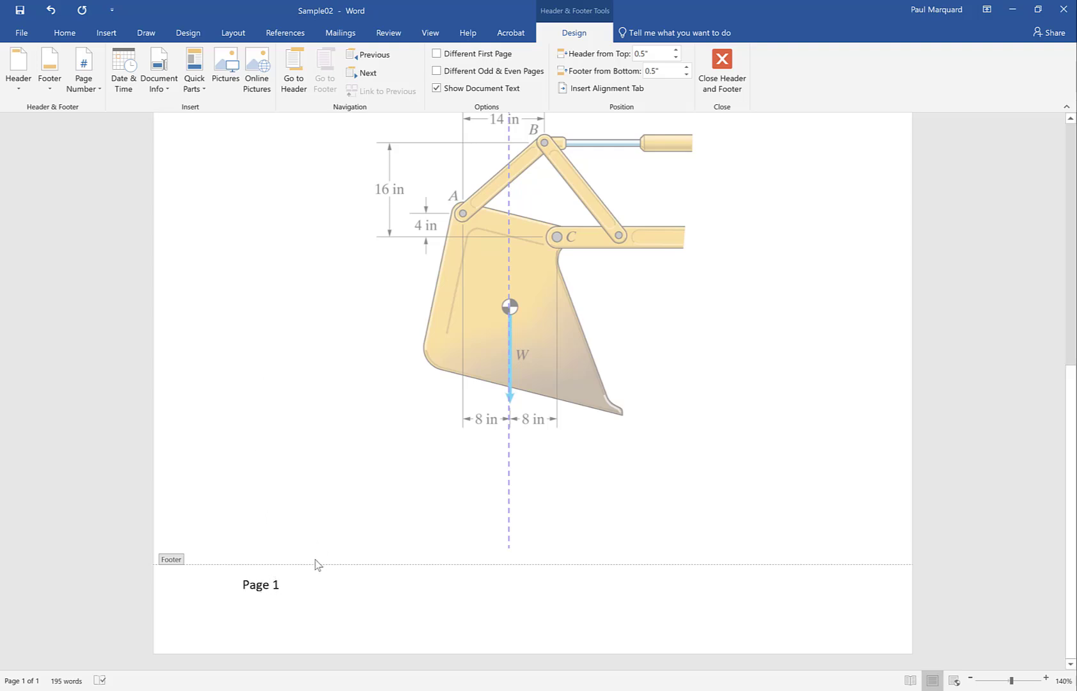
double_click(267, 407)
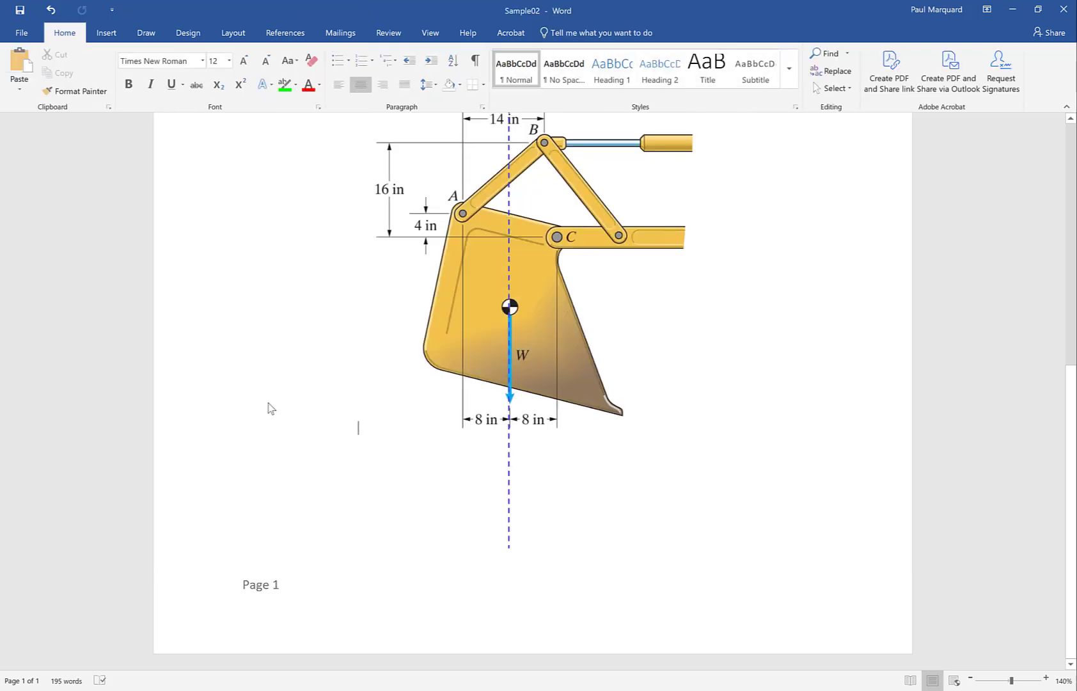
- Add blank lines below the figure until the document runs onto a second page, and check that page's footer
click(355, 529)
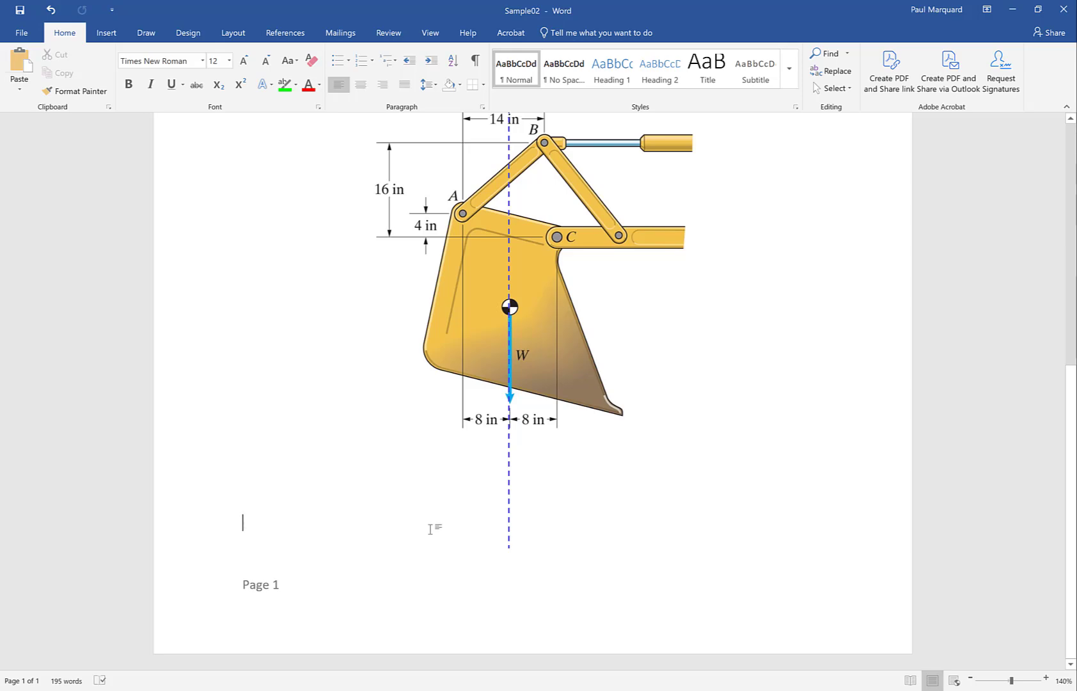
key(Return)
key(Return)
key(Return)
key(Return)
key(Return)
key(Return)
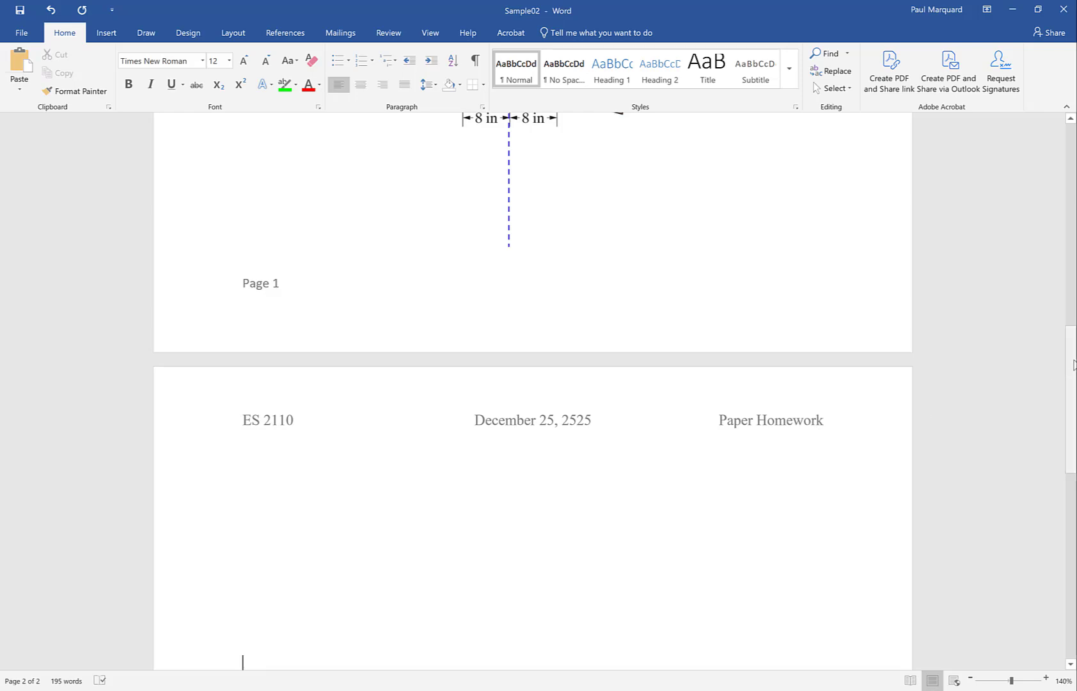
drag(1074, 364, 1075, 611)
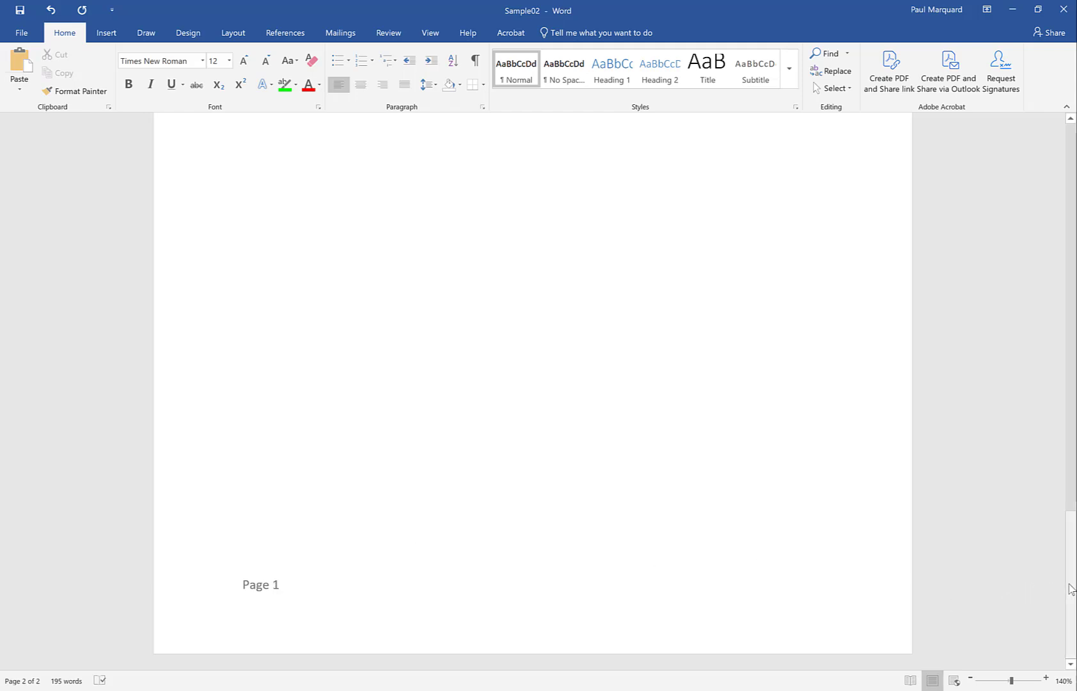
- Examine the formatting of the bold instructions, including the superscript degree symbol and squared exponent, and the wording of item a)
drag(1069, 587, 1047, 201)
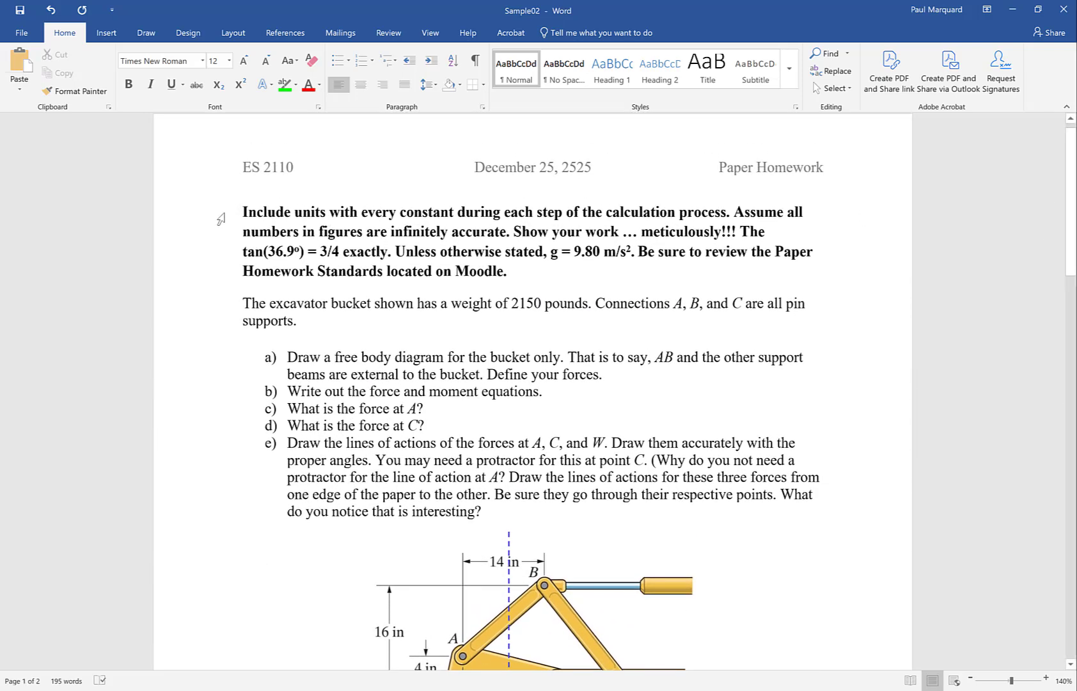
drag(220, 219, 219, 272)
click(286, 271)
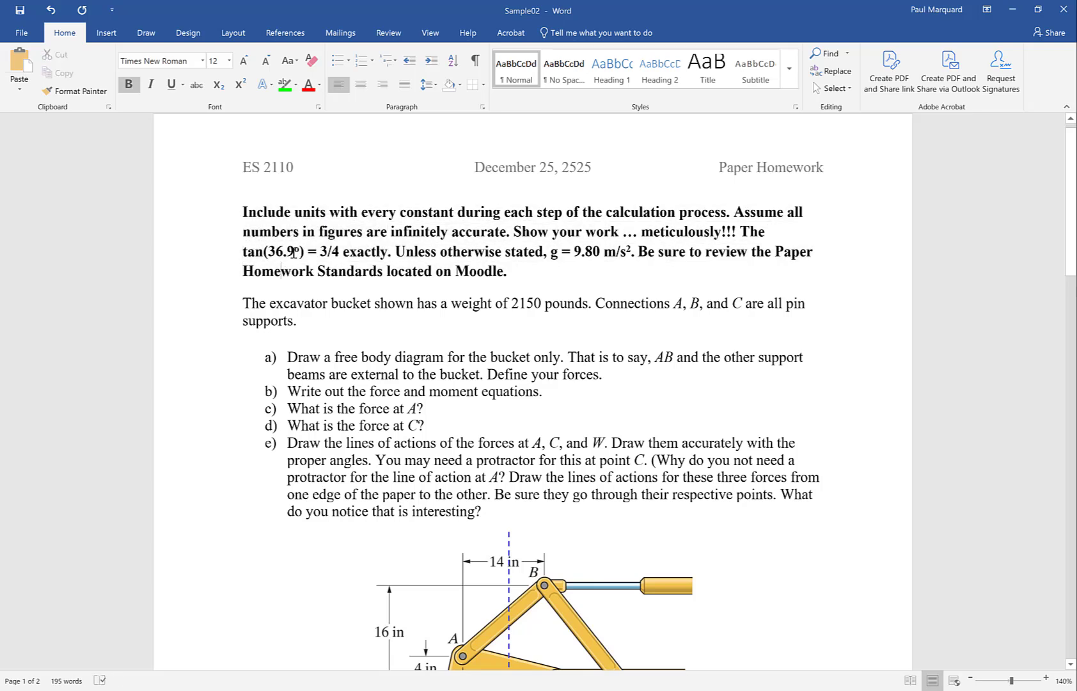
drag(293, 252, 298, 254)
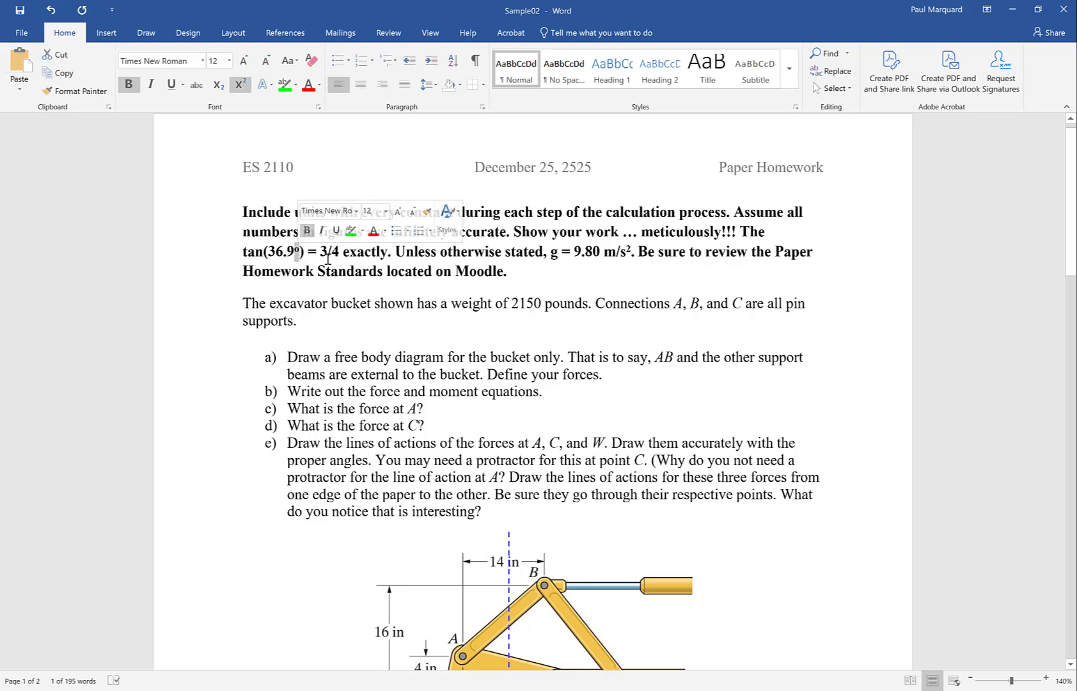
click(343, 253)
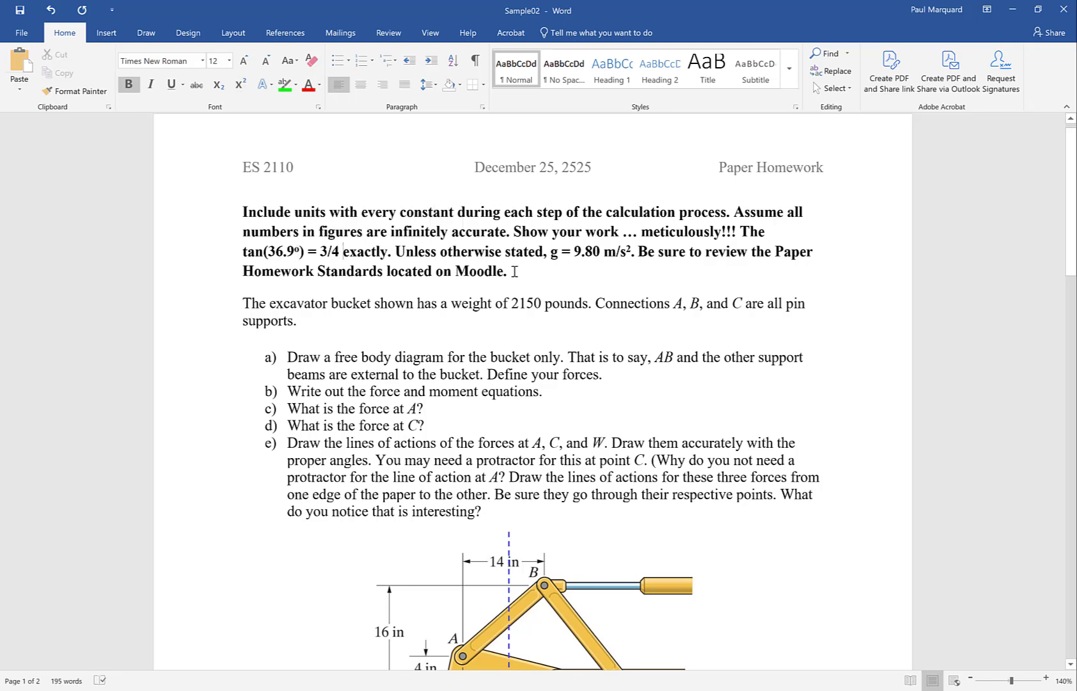
drag(624, 254, 633, 254)
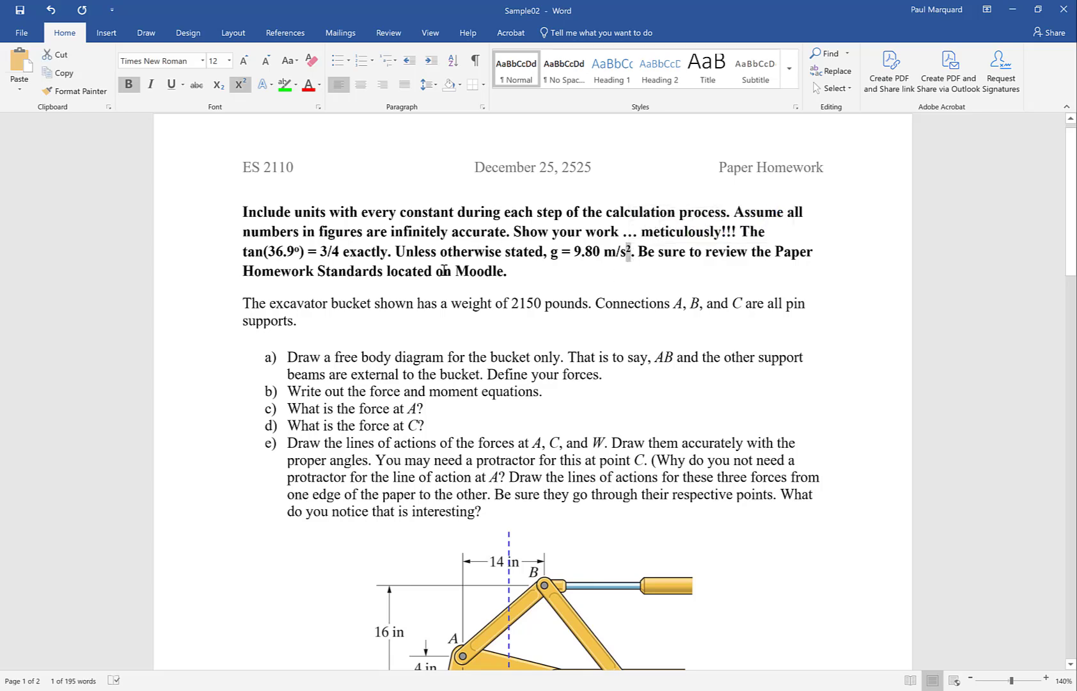
double_click(365, 355)
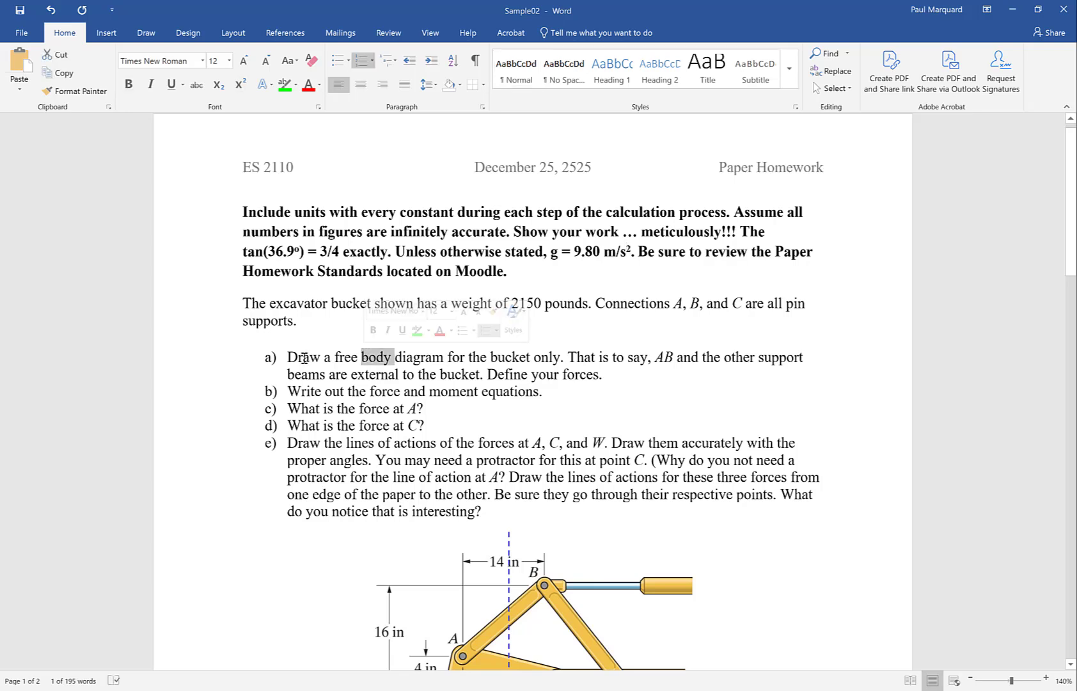
click(298, 357)
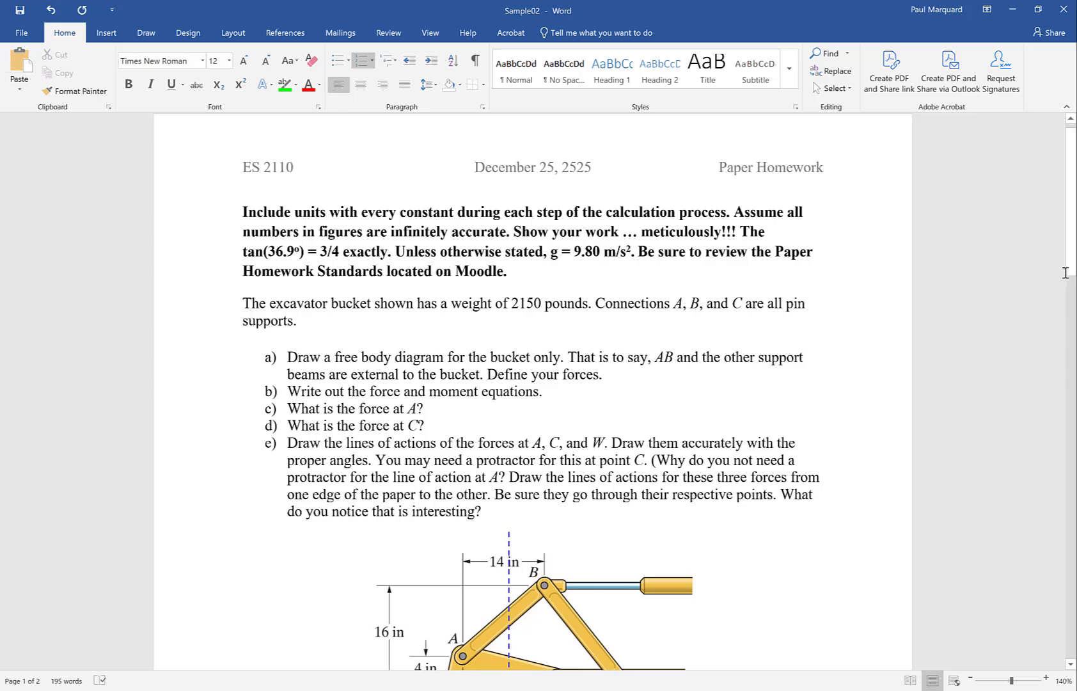
- Handwrite "Draw" in black ink beside the bucket figure and add a red ink arrow beneath the word
drag(1071, 259, 1071, 349)
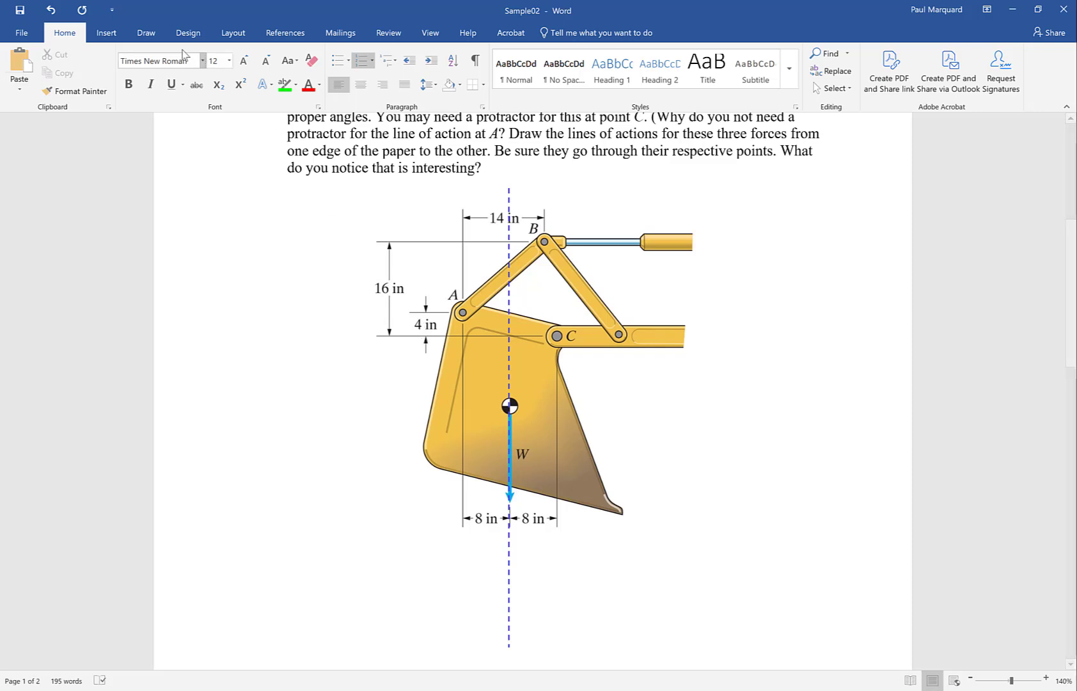
click(147, 32)
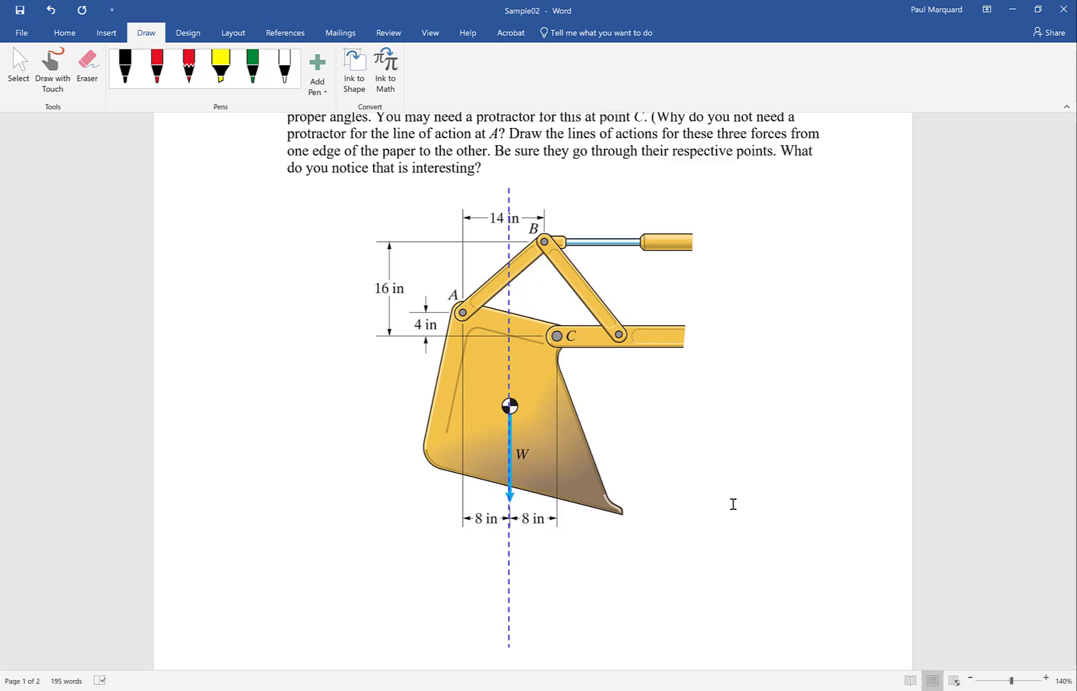
click(125, 59)
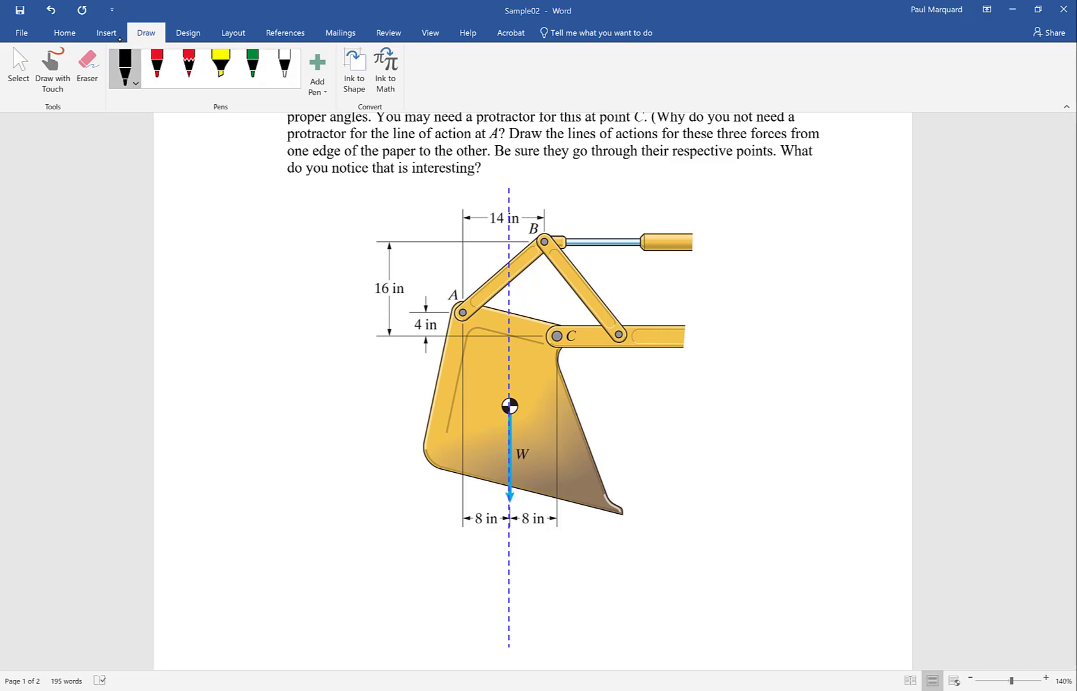
mouse_move(214, 452)
mouse_down()
mouse_move(206, 477)
mouse_move(249, 465)
mouse_move(262, 476)
mouse_move(282, 462)
mouse_up()
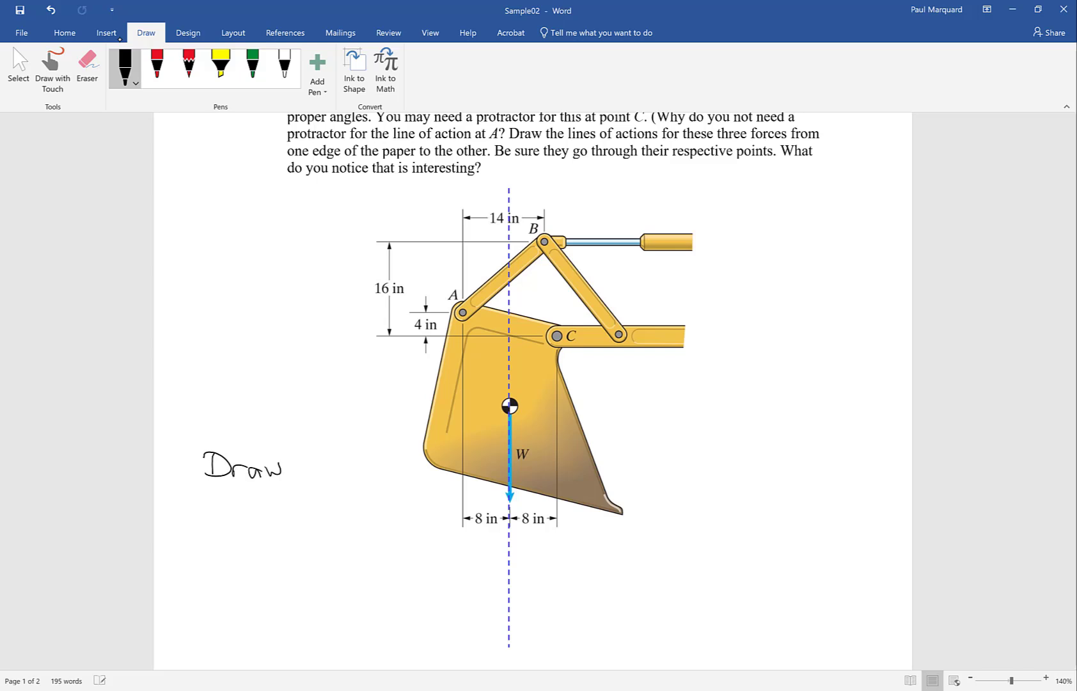
click(157, 64)
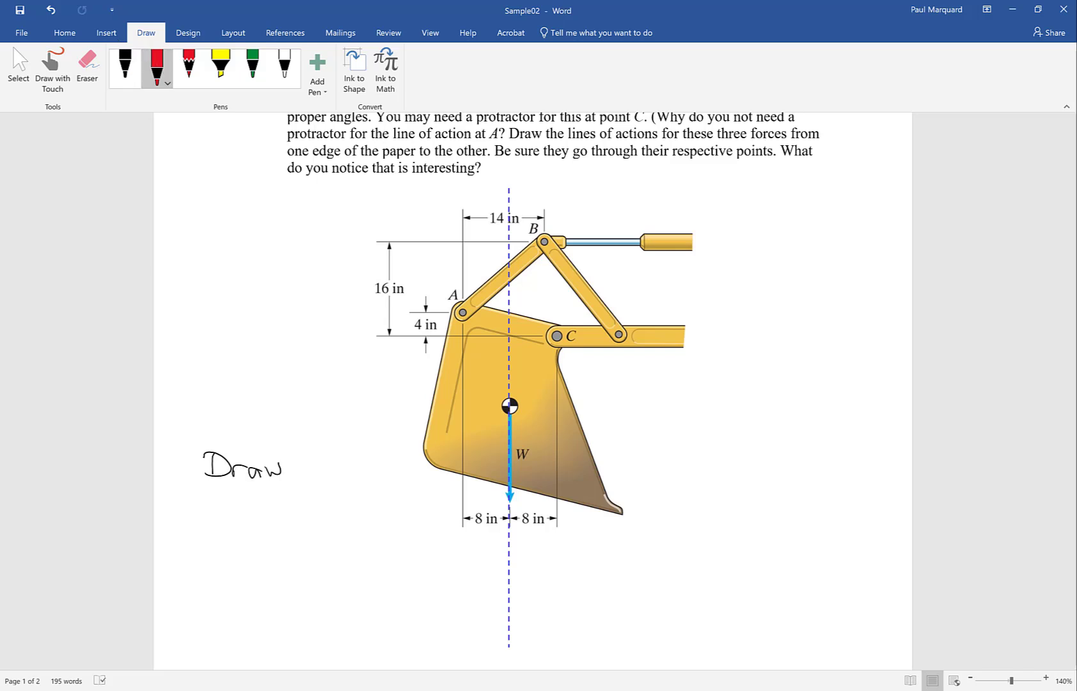
mouse_move(222, 493)
mouse_down()
mouse_move(273, 545)
mouse_move(253, 540)
mouse_up()
- Circle the lower part of the bucket in red ink, and erase those loops again
mouse_move(459, 416)
mouse_down()
mouse_move(555, 422)
mouse_move(490, 376)
mouse_move(457, 385)
mouse_move(496, 537)
mouse_up()
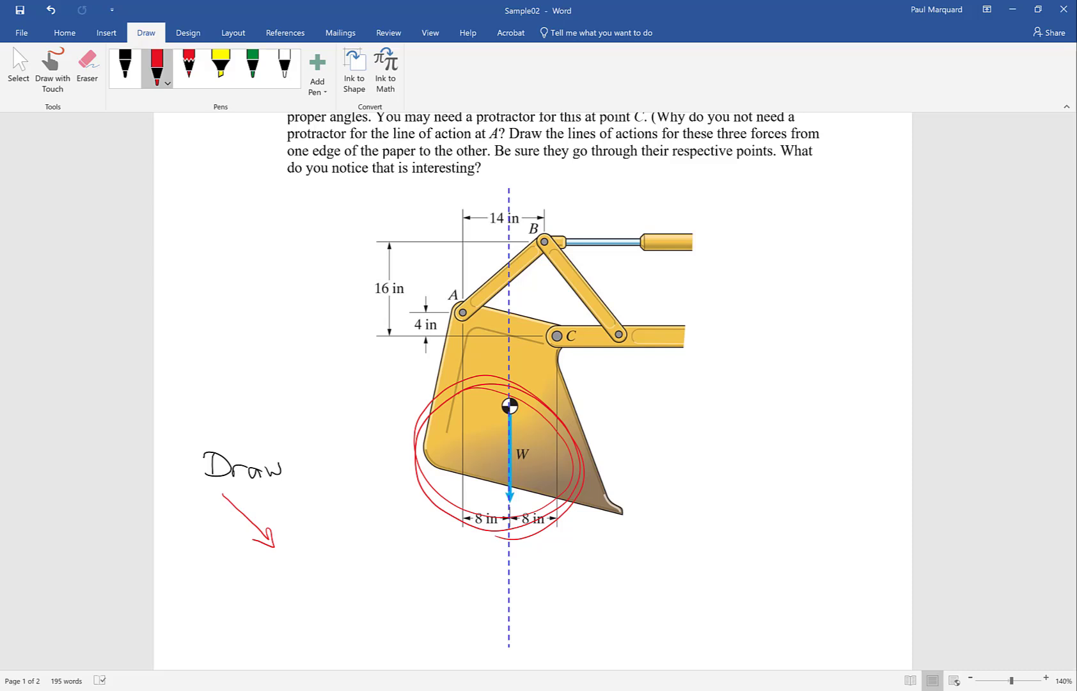
click(87, 70)
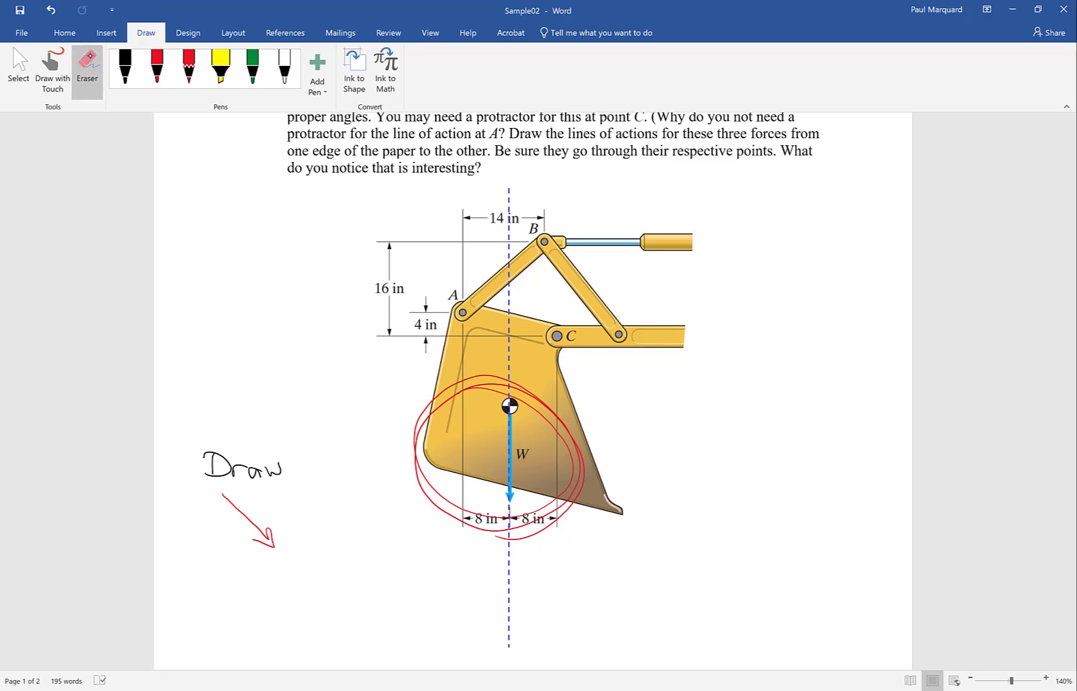
drag(413, 409, 438, 445)
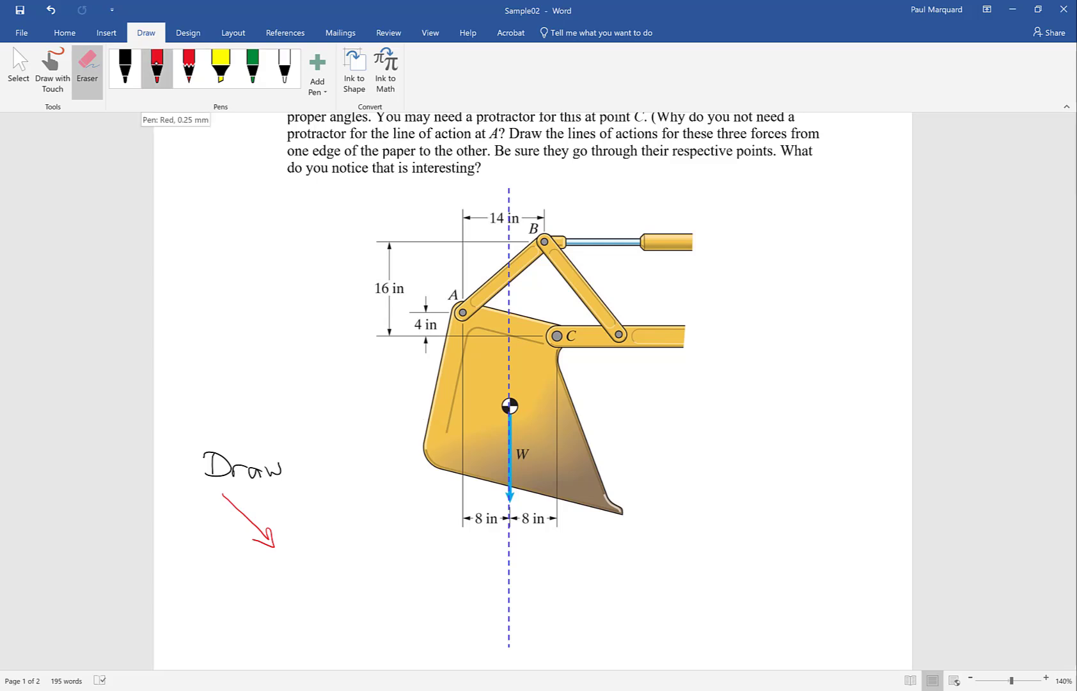
- Change the first red pen's color to light blue and its thickness to the second-thinnest size
click(157, 63)
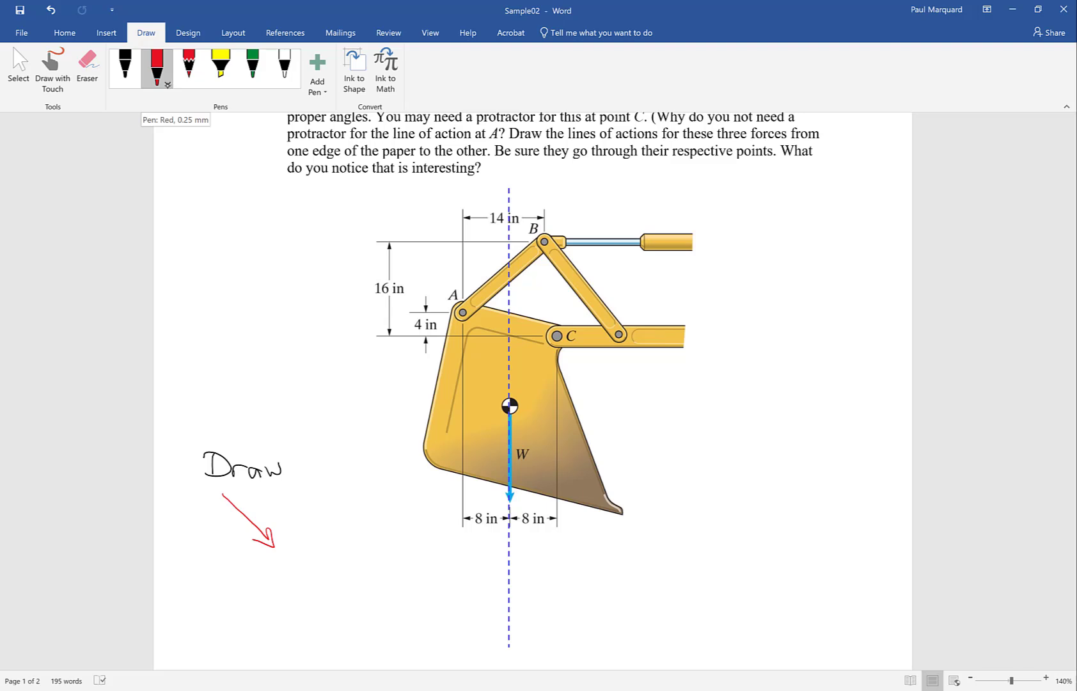
click(169, 83)
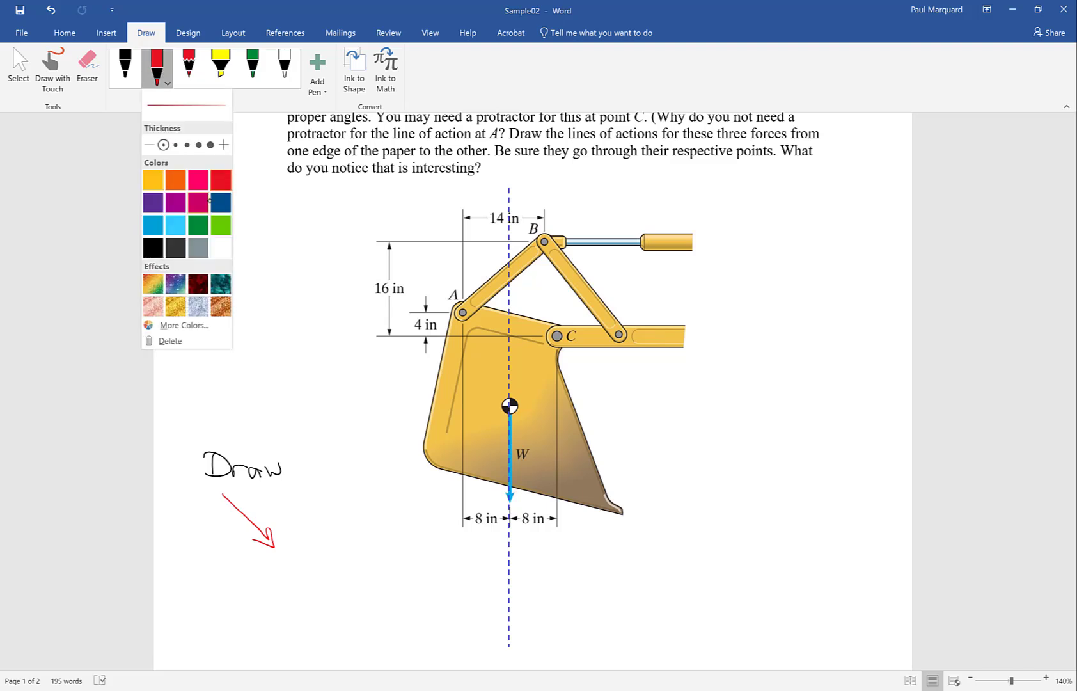
click(153, 225)
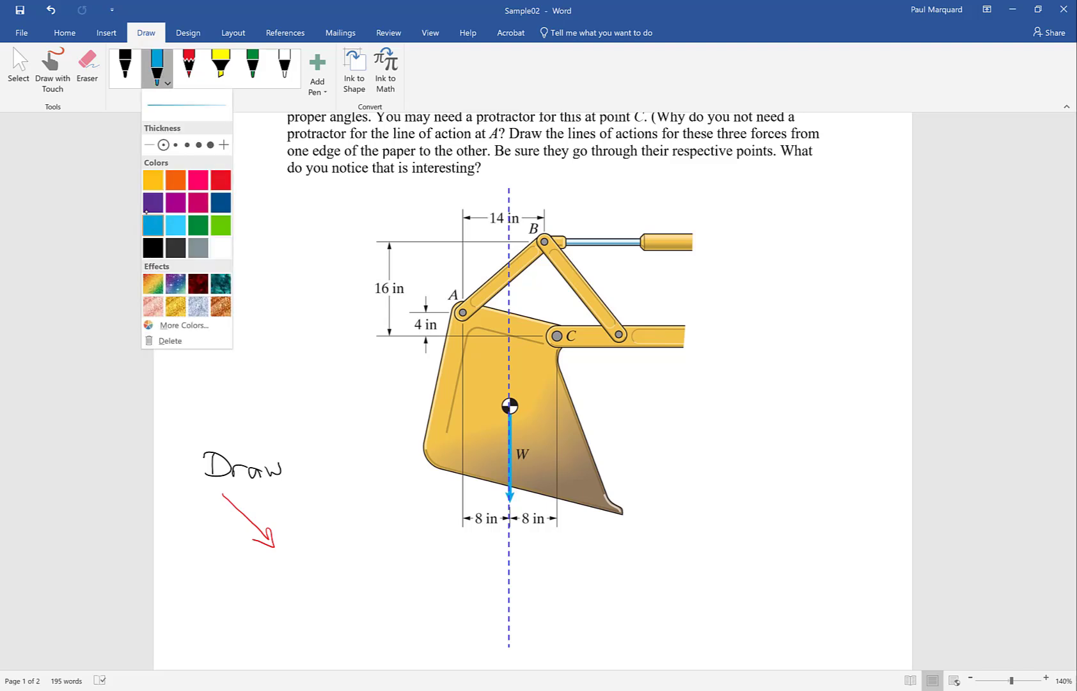
click(175, 145)
- Draw blue force arrows from A toward B and leftward and upward from C, labelling the latter two Cx and Cy
mouse_move(463, 312)
mouse_down()
mouse_move(523, 259)
mouse_move(516, 277)
mouse_up()
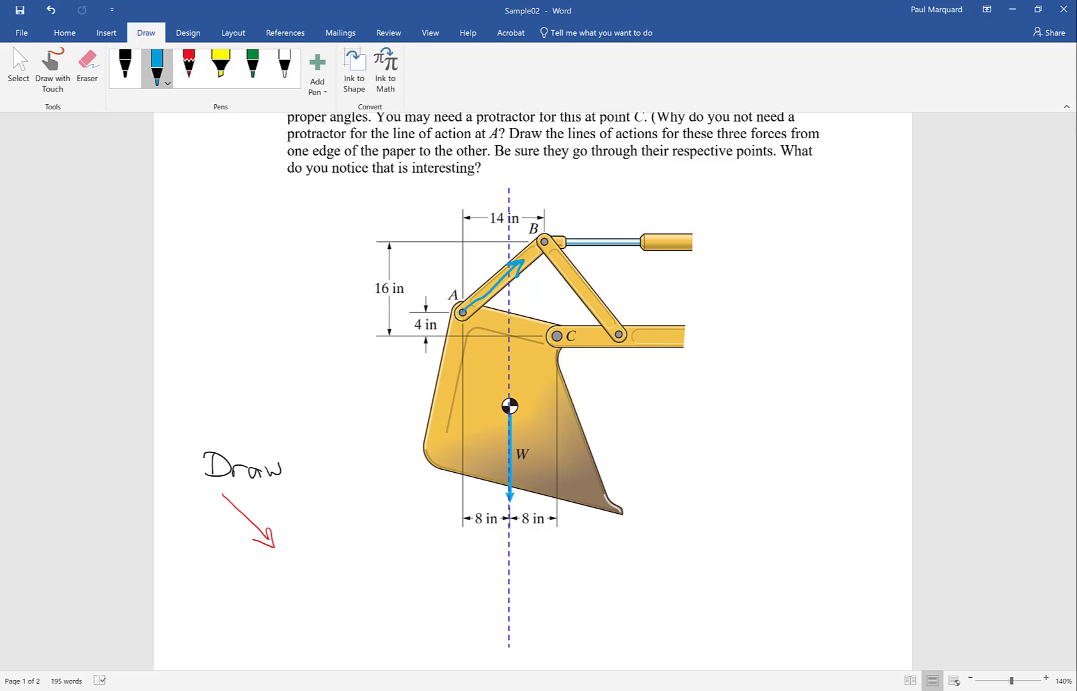
mouse_move(549, 334)
mouse_down()
mouse_move(496, 333)
mouse_move(473, 368)
mouse_move(485, 368)
mouse_up()
drag(494, 369, 486, 376)
mouse_move(557, 329)
mouse_down()
mouse_move(558, 271)
mouse_move(595, 301)
mouse_up()
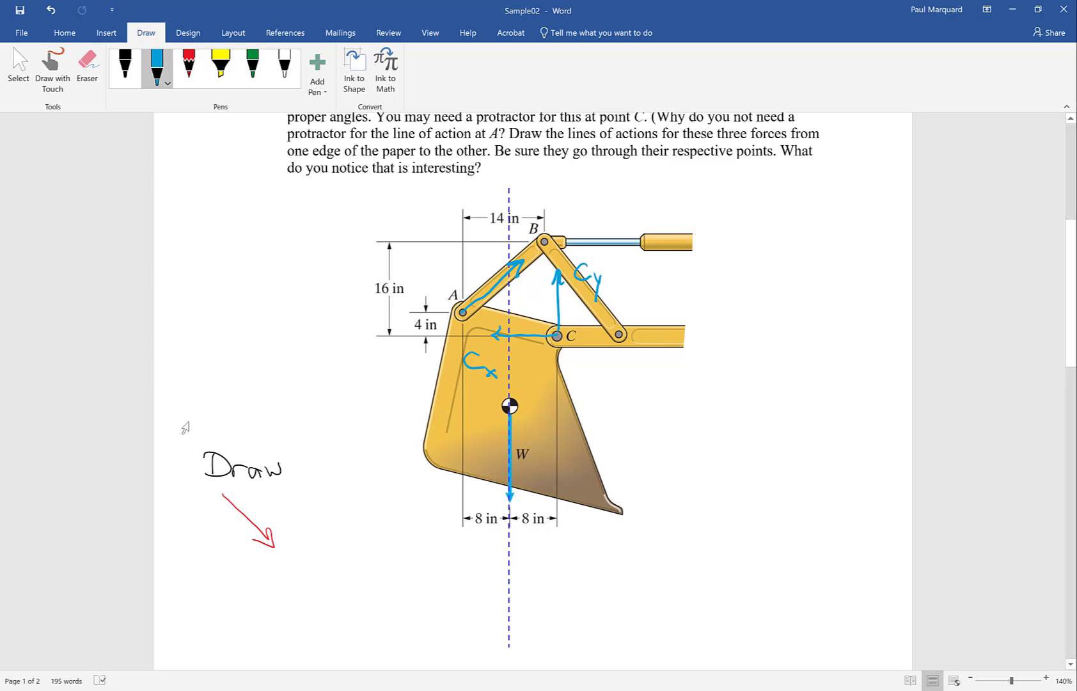
- Delete the handwritten word "Draw" and the red arrow beneath it
drag(197, 433, 284, 520)
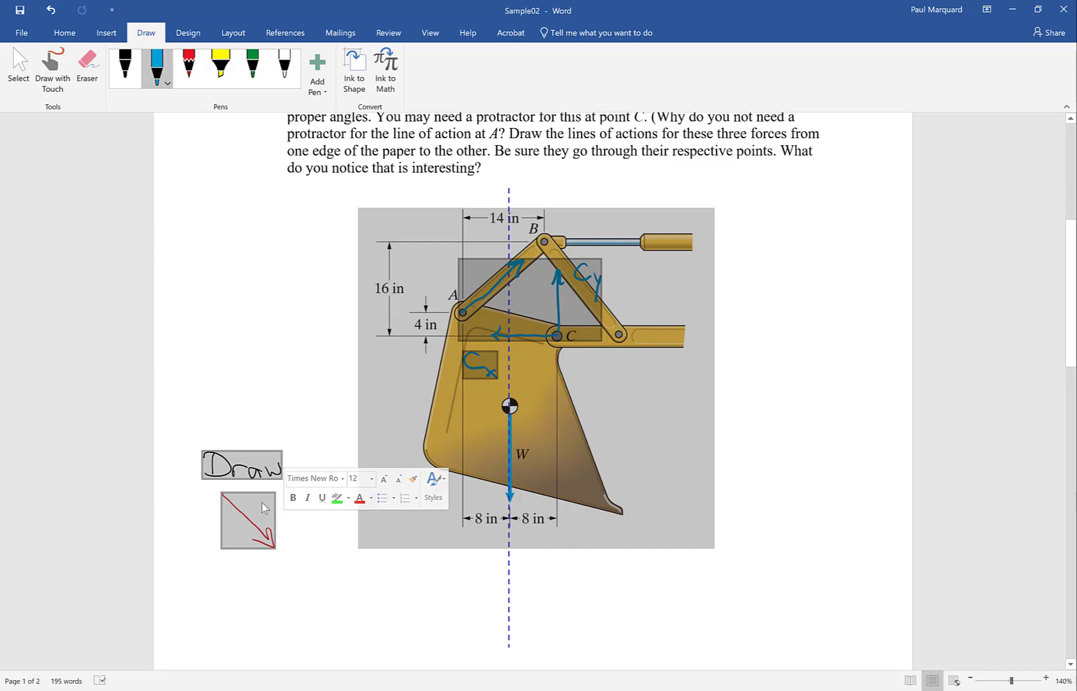
click(238, 480)
drag(200, 436, 230, 468)
click(232, 472)
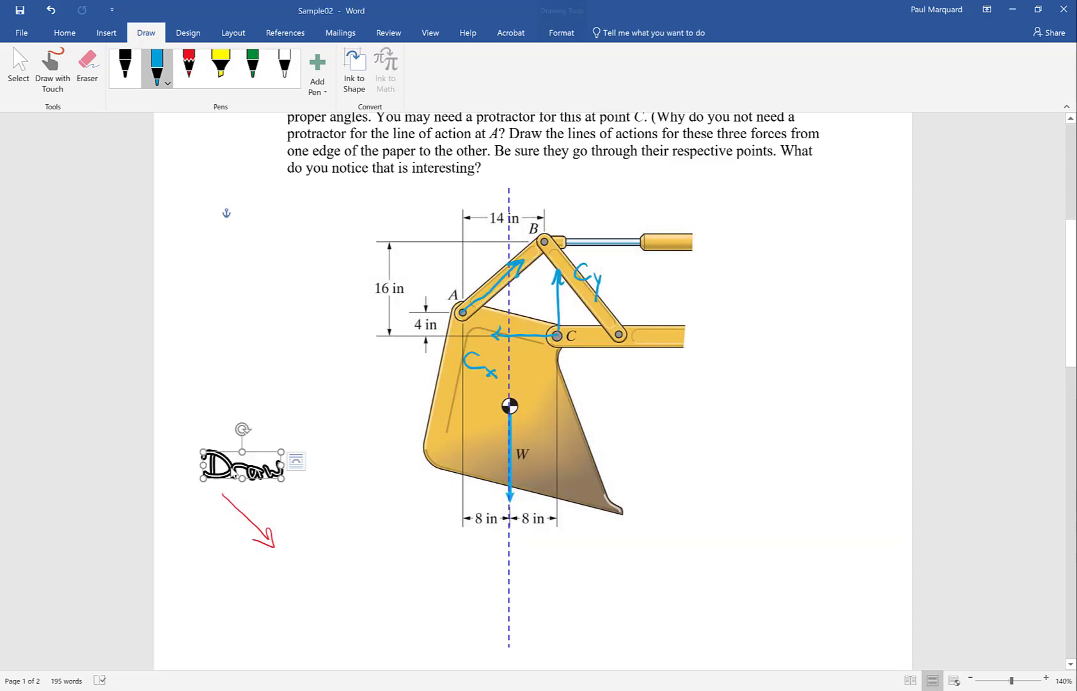
key(Delete)
click(228, 498)
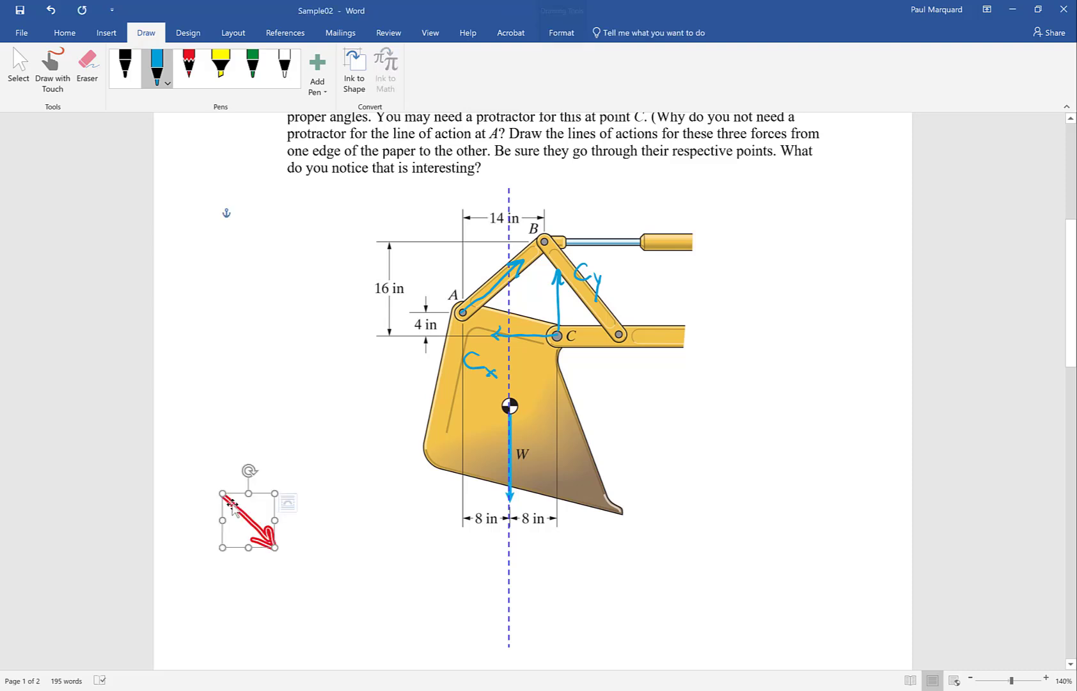
key(Delete)
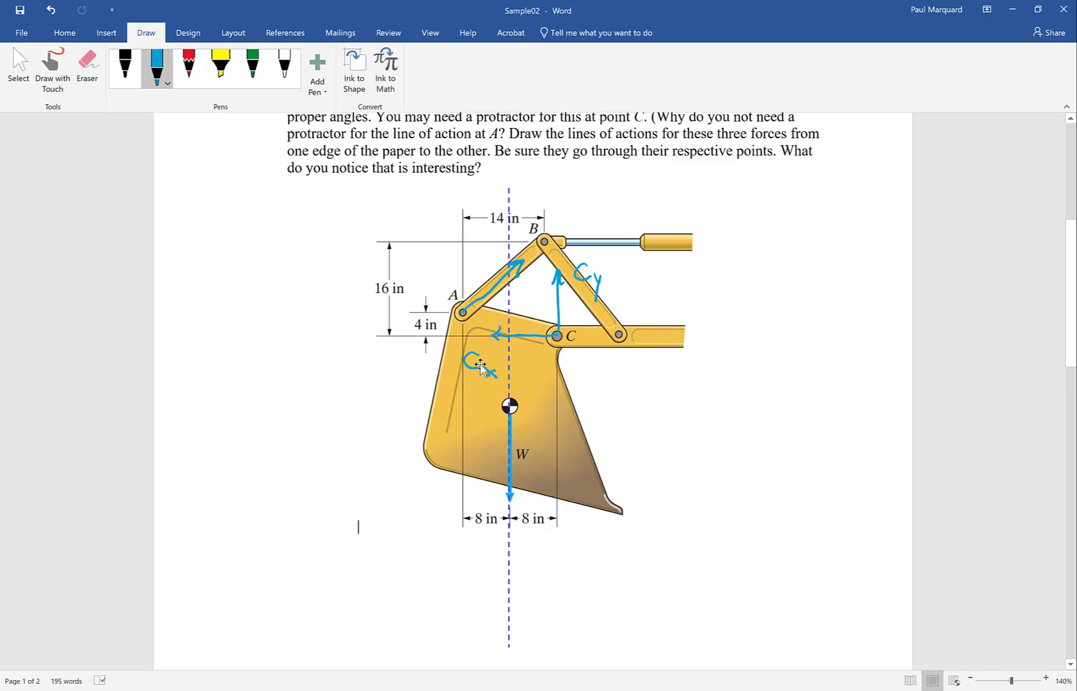
- Delete the blue Cx label and the remaining blue force arrows and labels from the figure
click(484, 364)
key(Delete)
click(528, 336)
key(Delete)
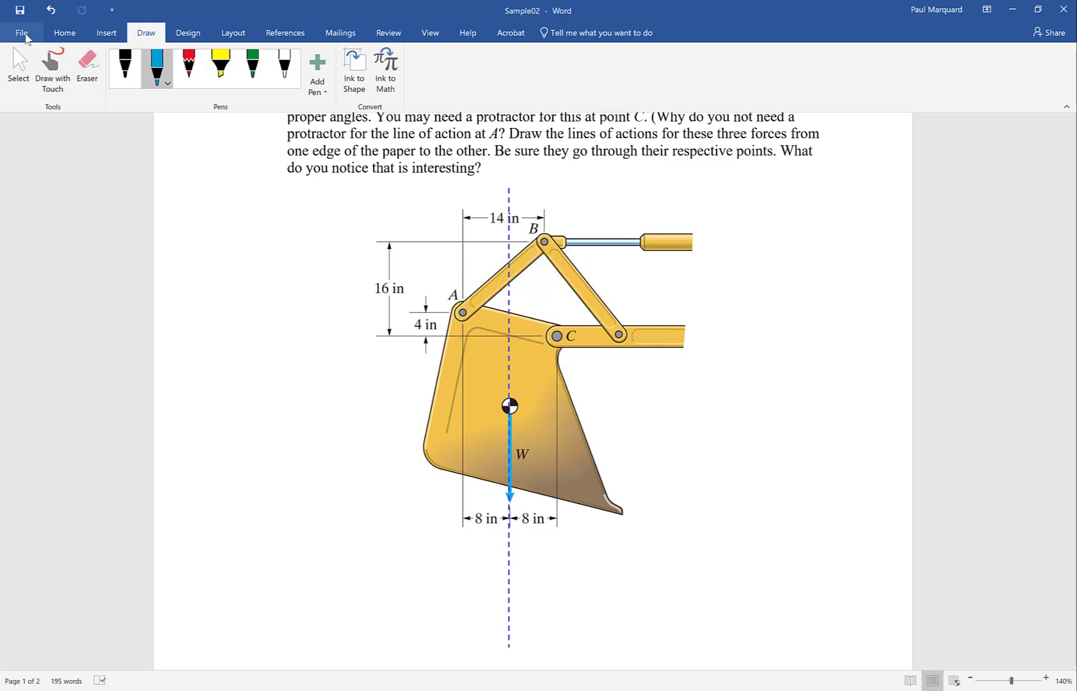
- Save the document as the PDF Sample02 in the Grant folder with standard optimization, and dismiss the PDF window that opens
click(25, 35)
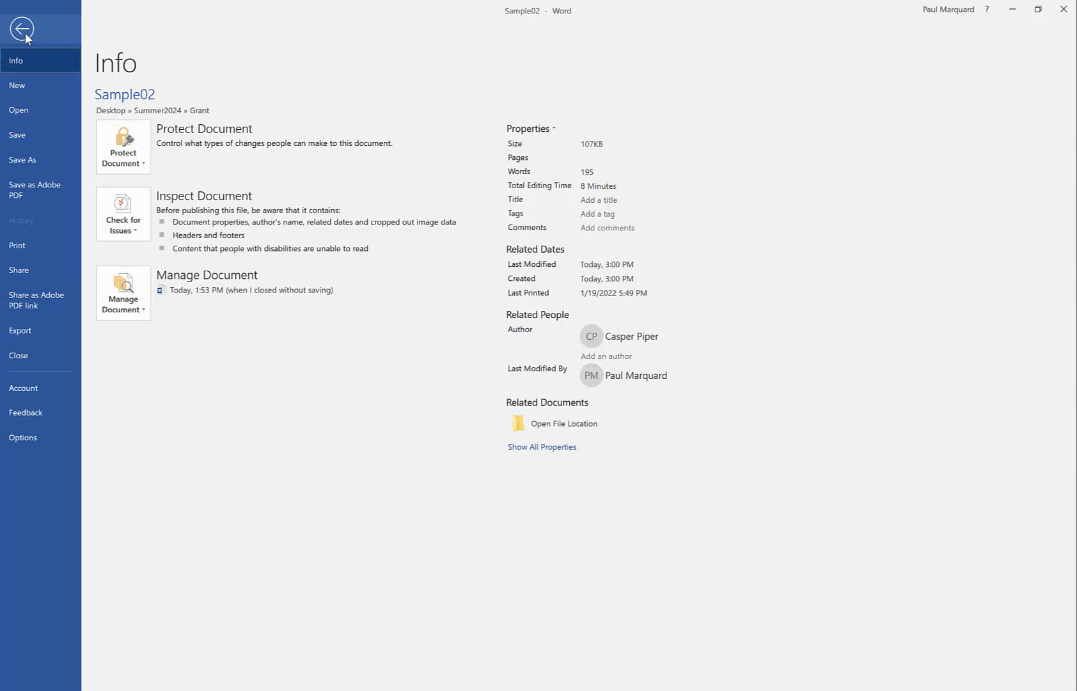
click(26, 157)
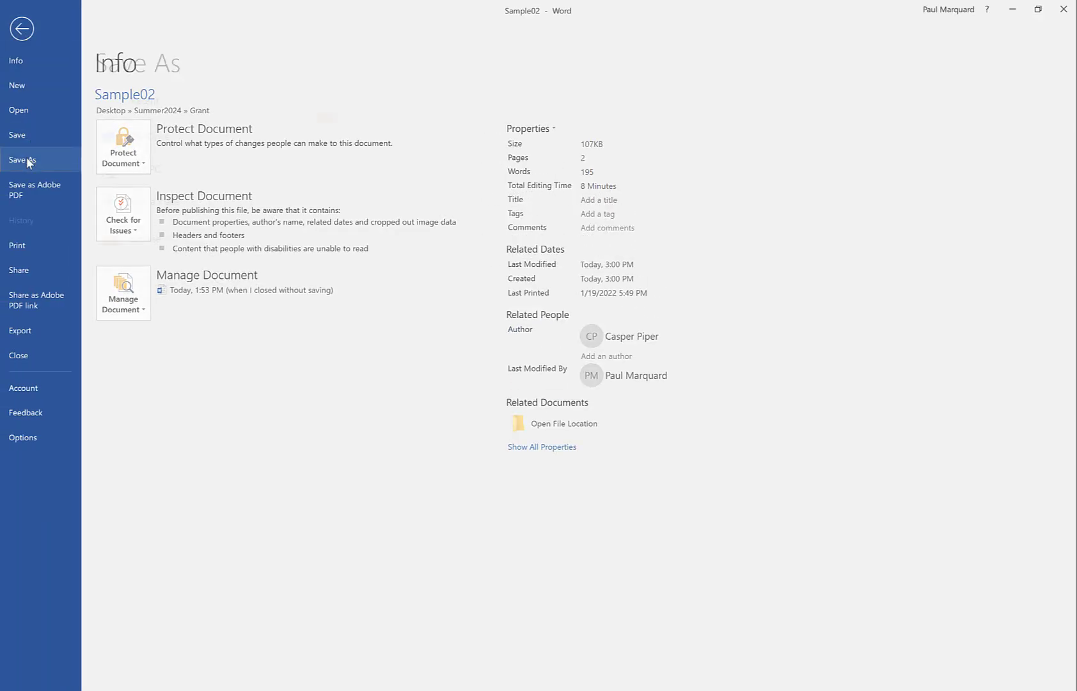
click(412, 118)
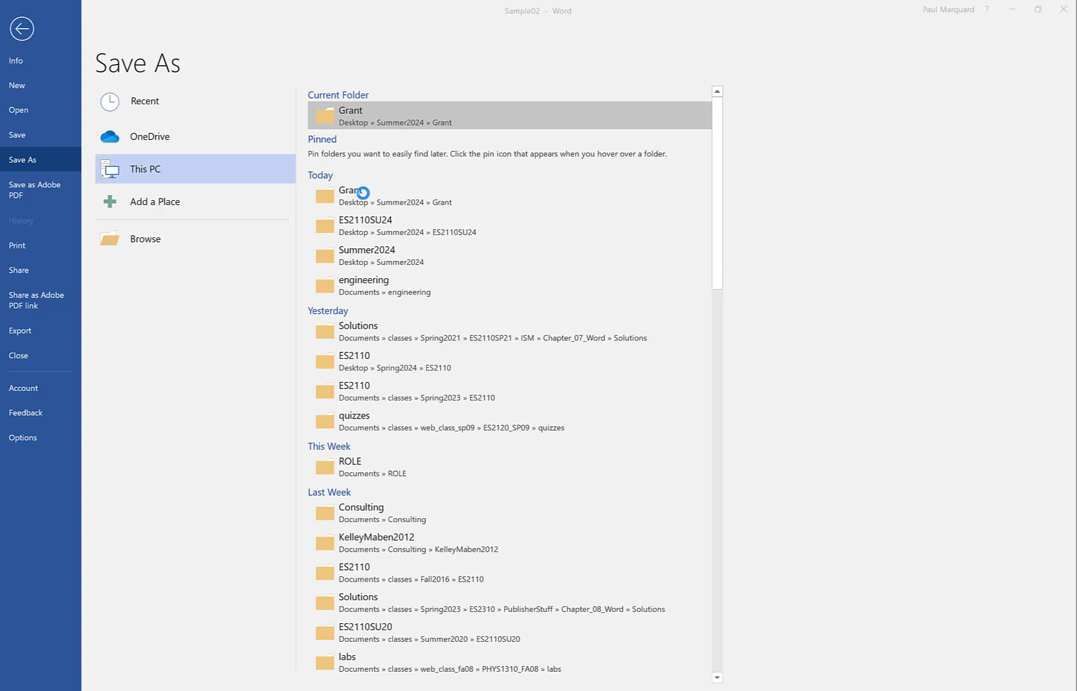
click(175, 216)
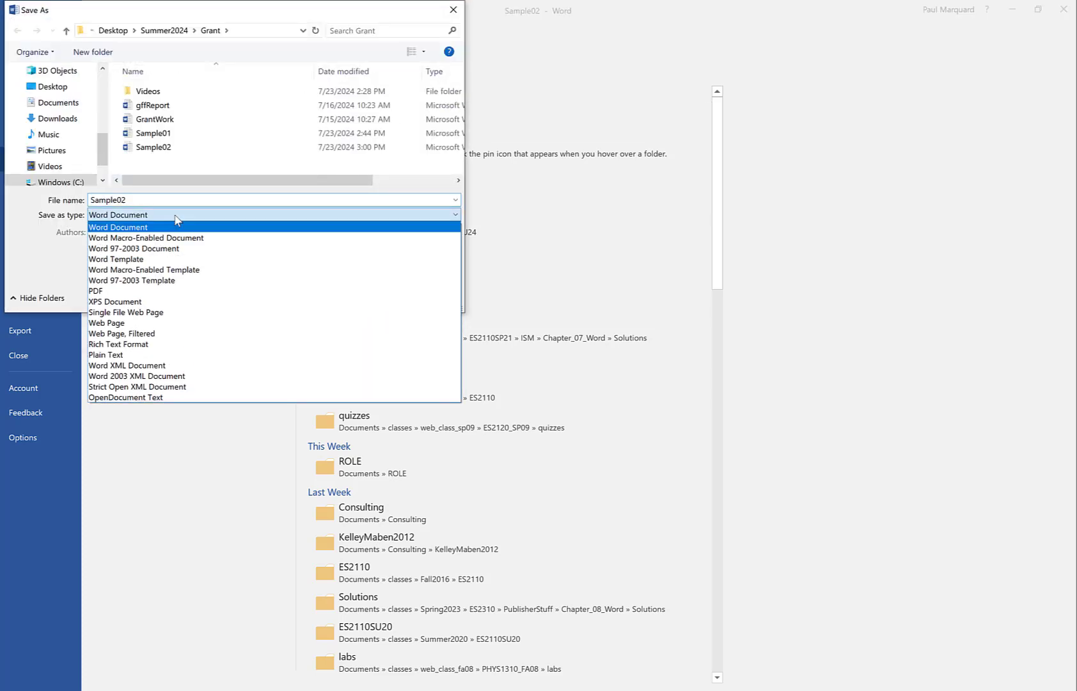
click(143, 293)
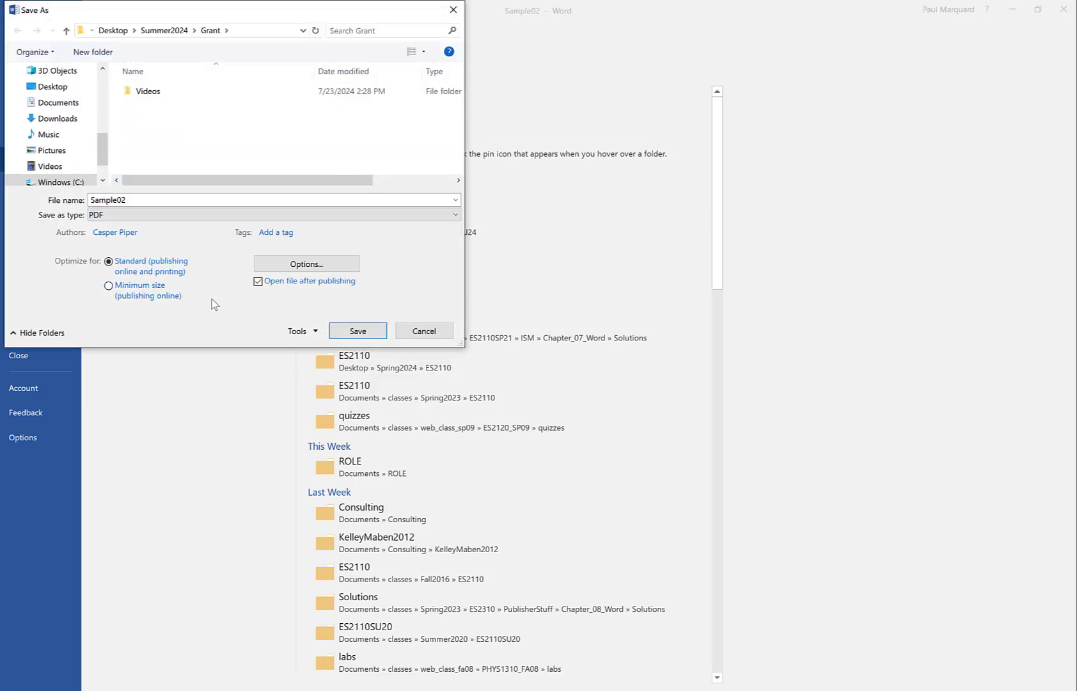
click(350, 331)
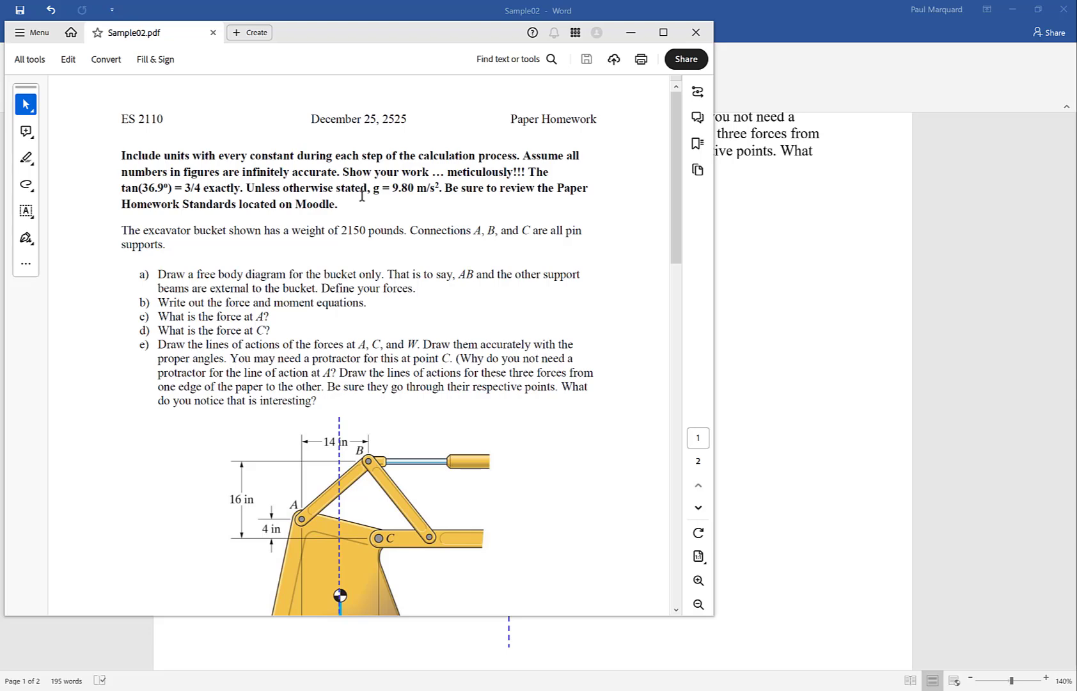
click(630, 32)
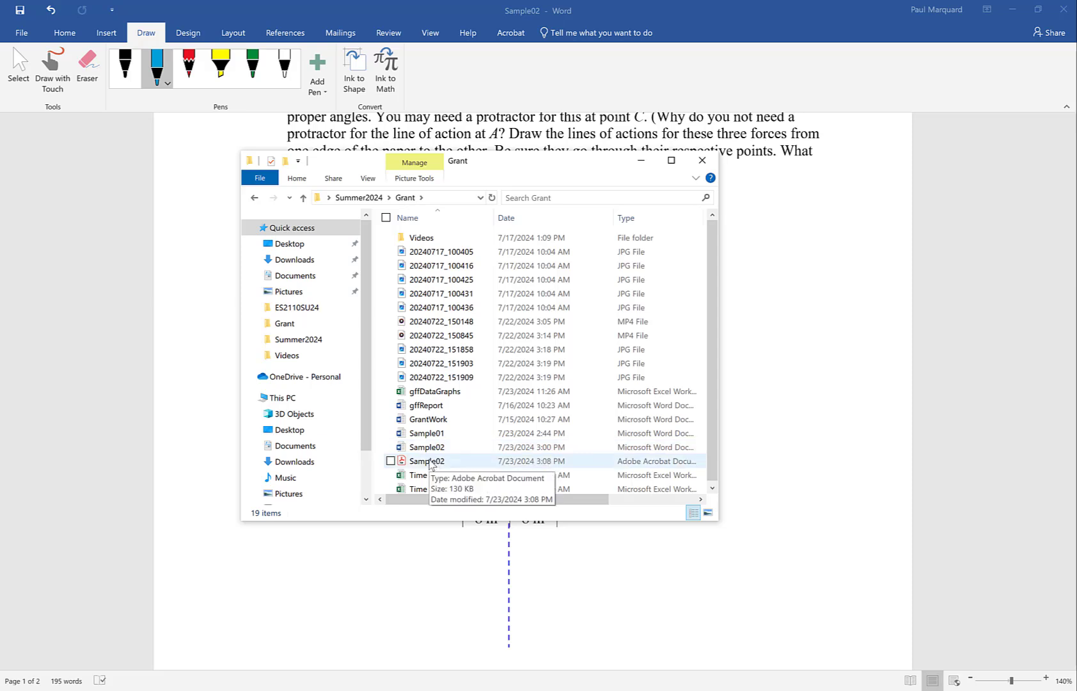
- Open the Sample02 PDF from the Grant folder in Microsoft Edge and minimize the folder window
click(430, 464)
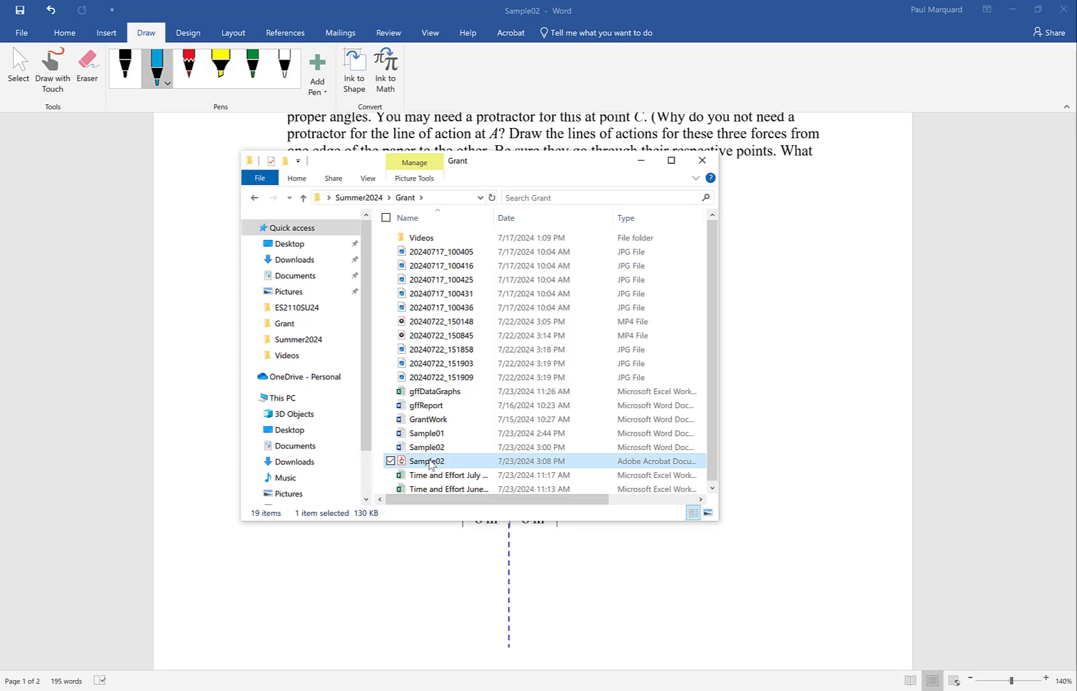
right_click(430, 464)
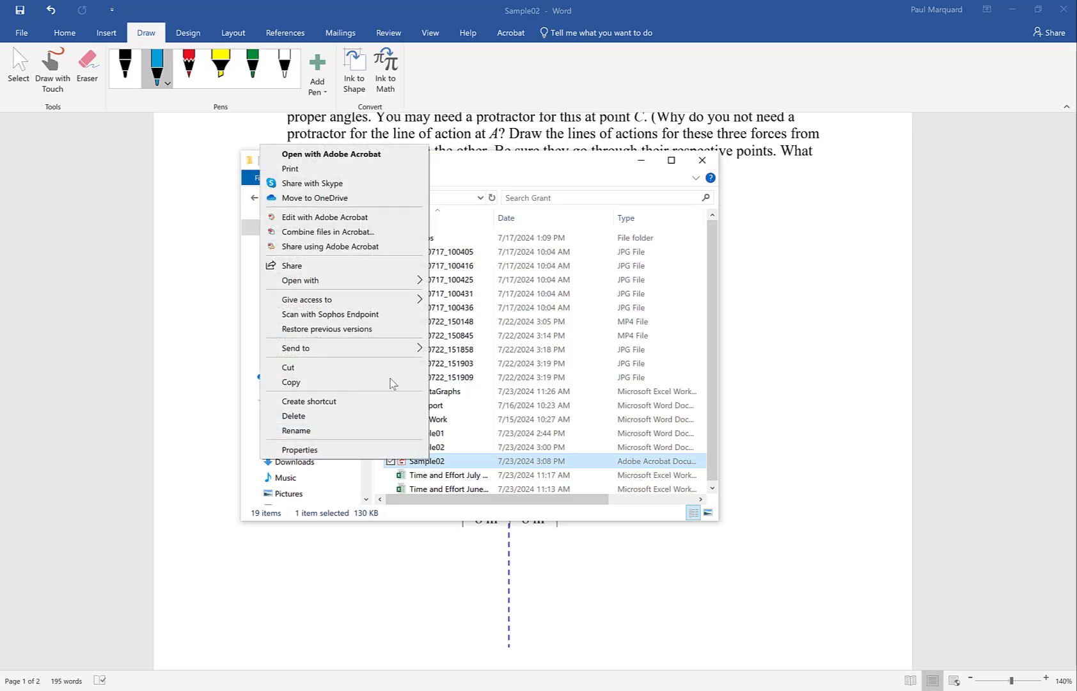
mouse_move(377, 283)
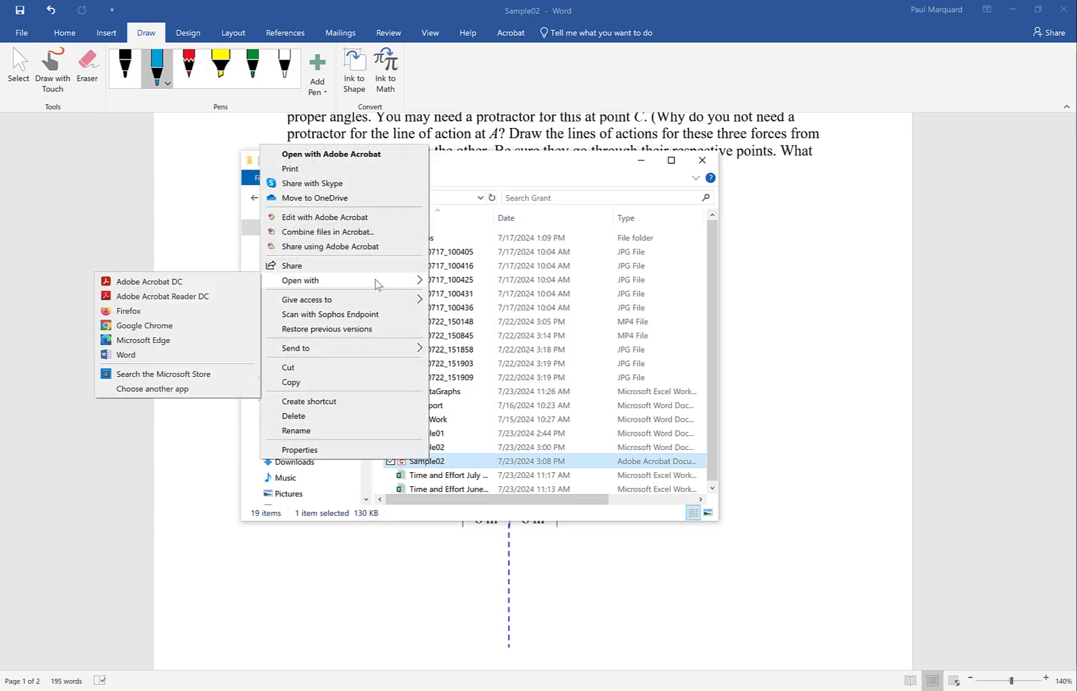
click(148, 341)
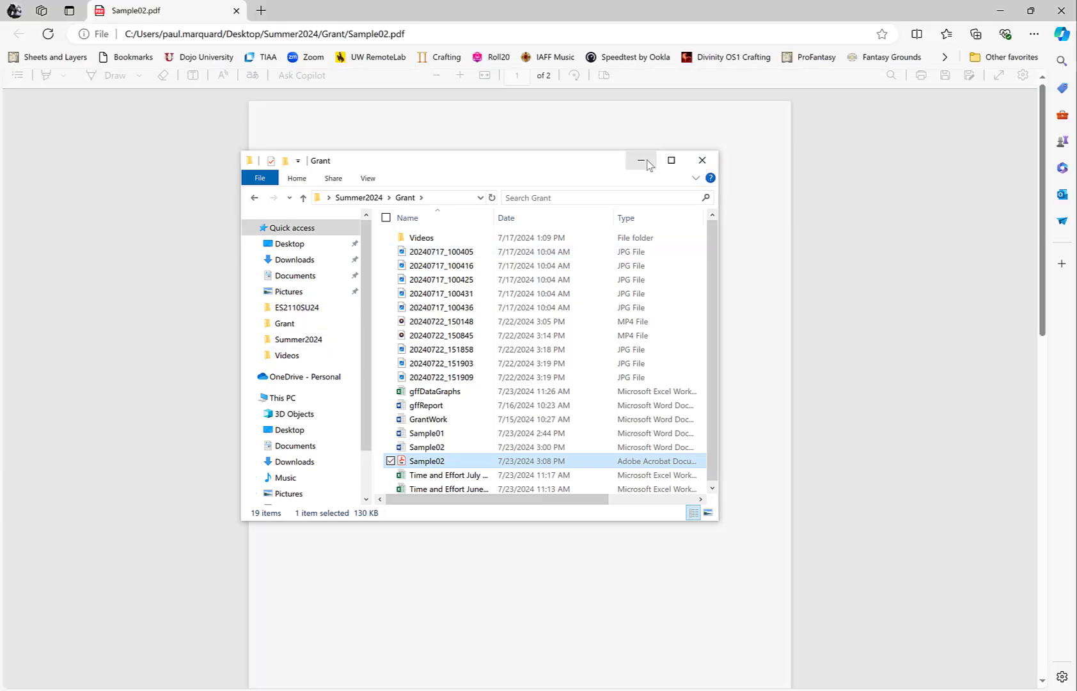
click(642, 160)
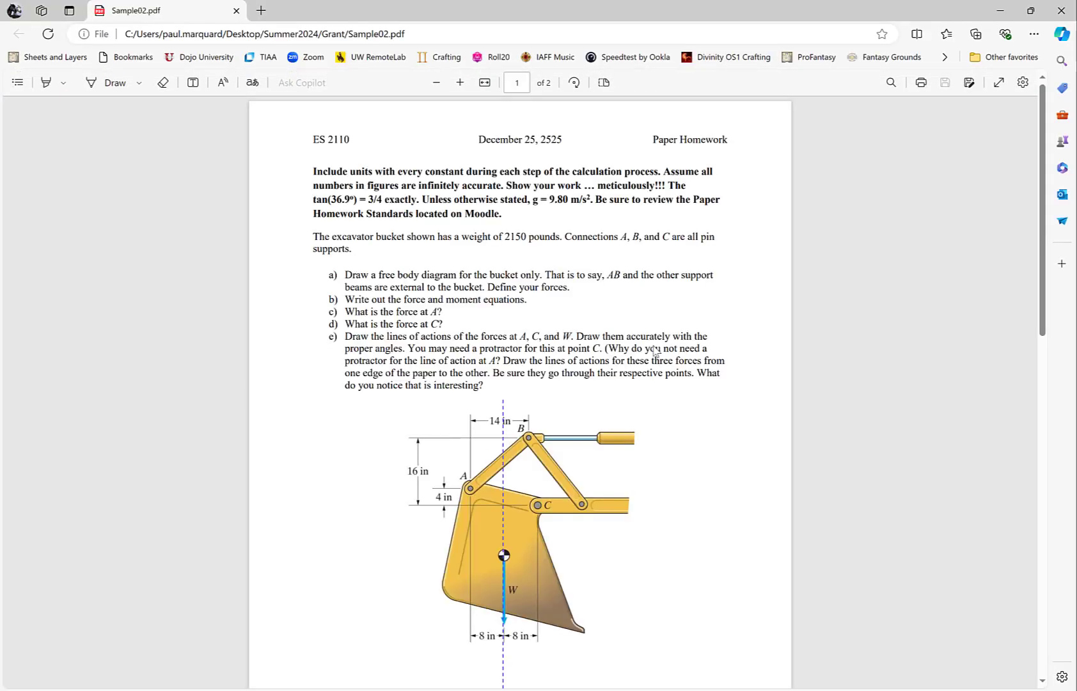